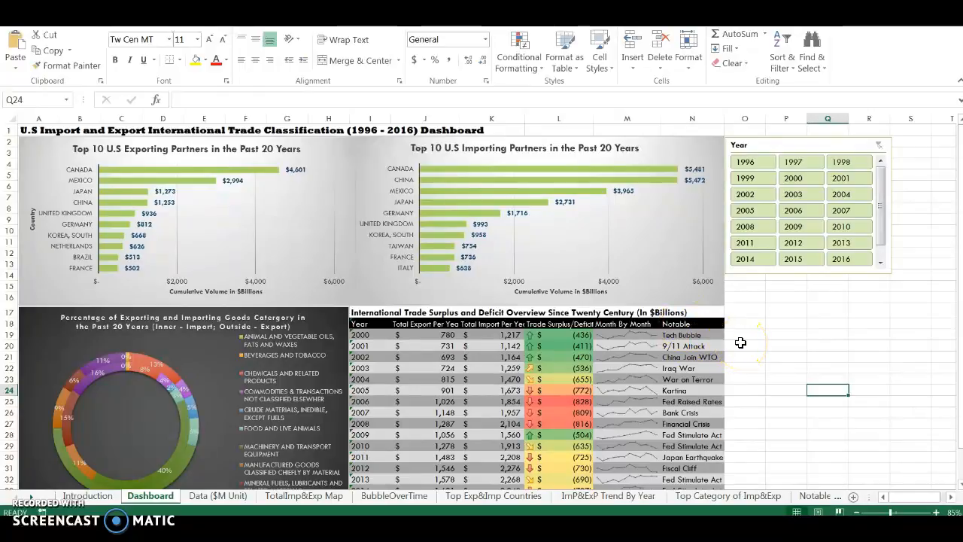
click(448, 309)
click(488, 311)
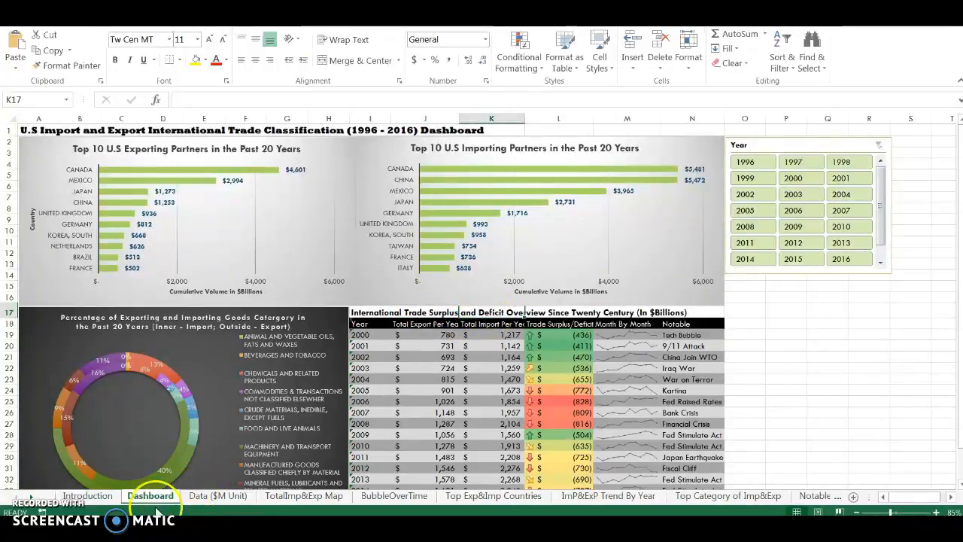
mouse_move(136, 530)
click(120, 463)
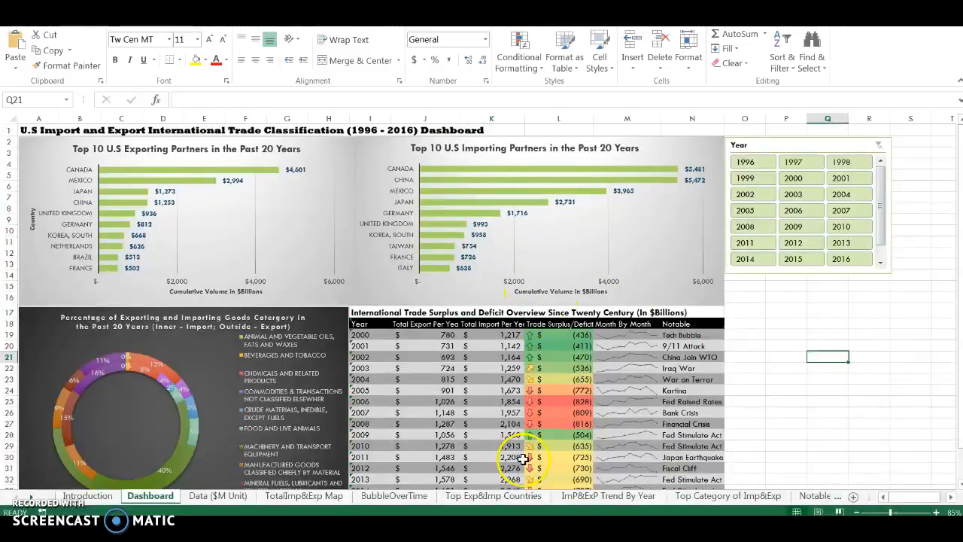
Examine the year, category, country, export and import value columns on the Data ($M Unit) sheet
click(217, 496)
click(295, 185)
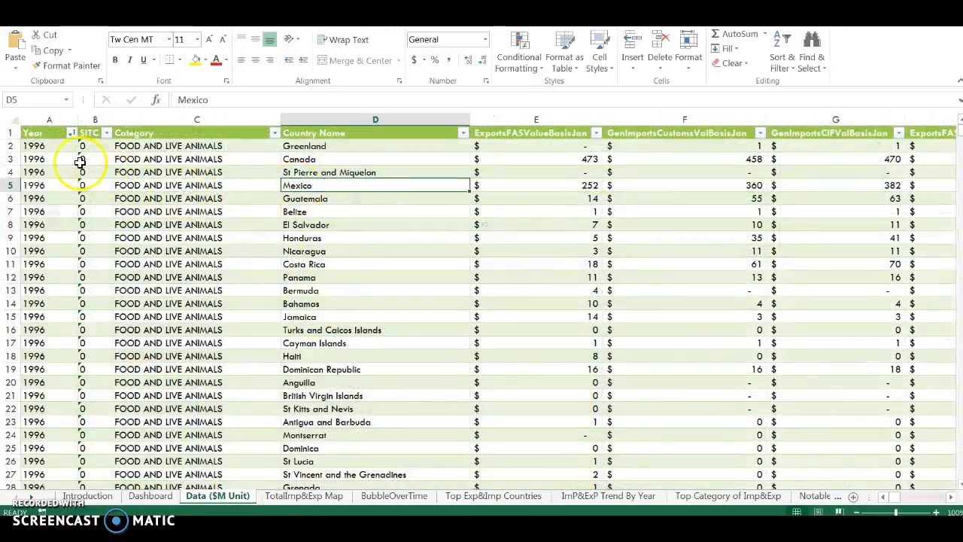
click(45, 159)
click(181, 159)
click(361, 171)
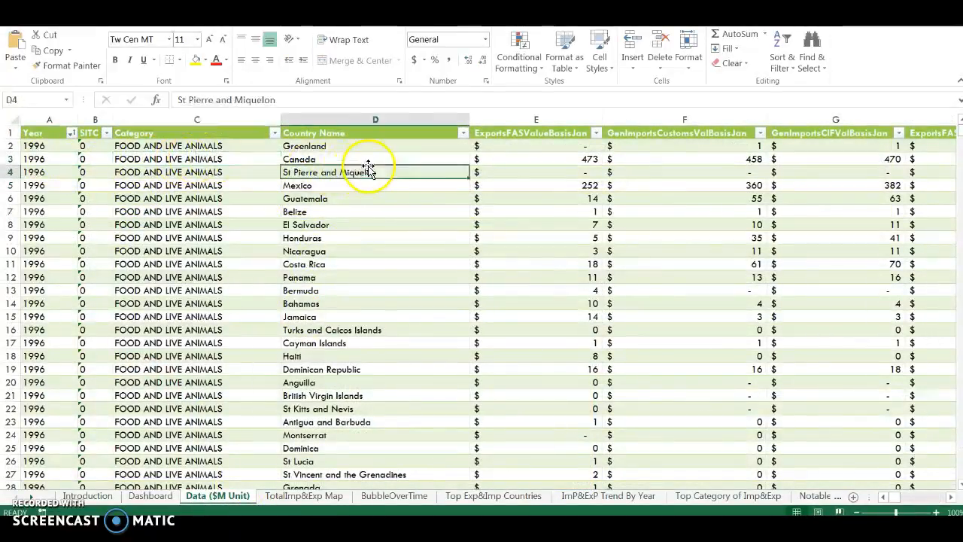
click(564, 185)
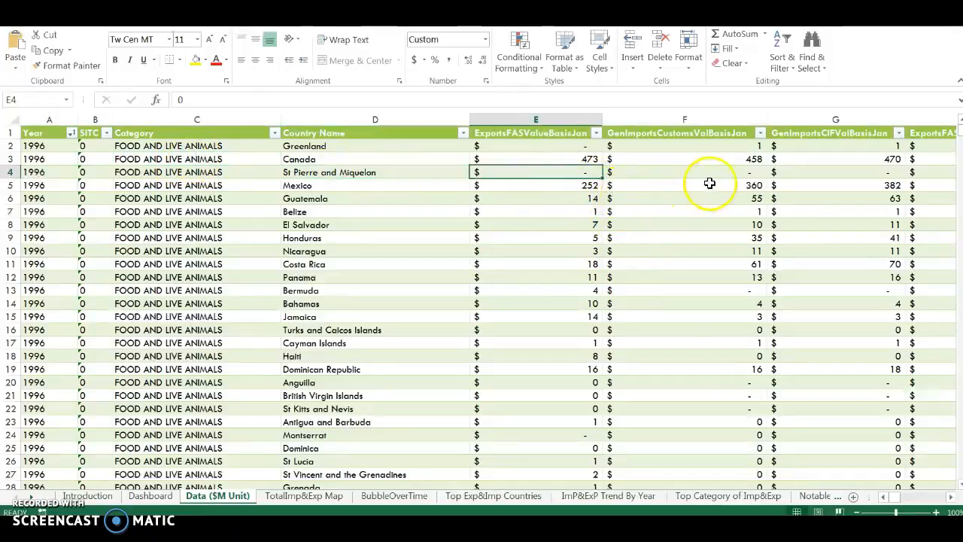
click(749, 185)
key(Right)
click(679, 200)
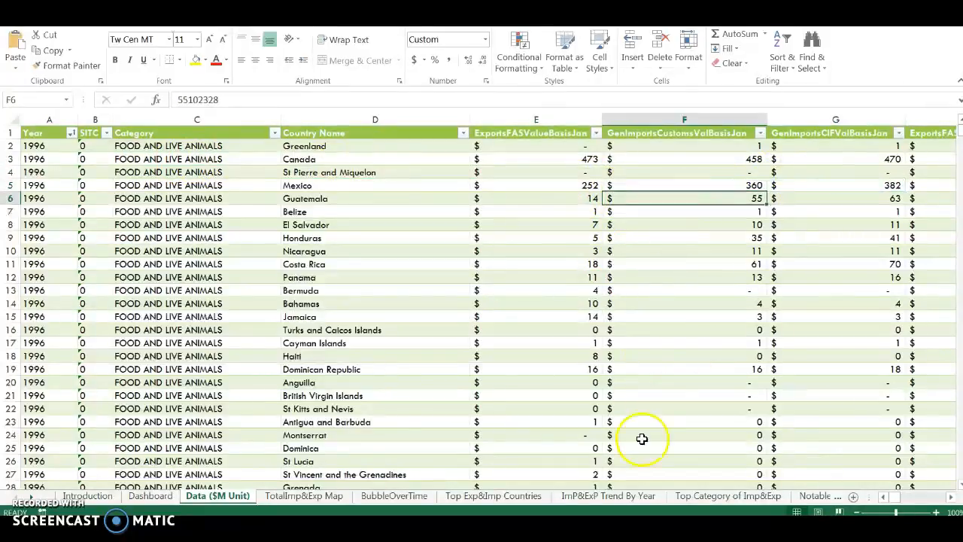
Review the annual total export and import columns at the far end of the data table
drag(903, 504, 933, 502)
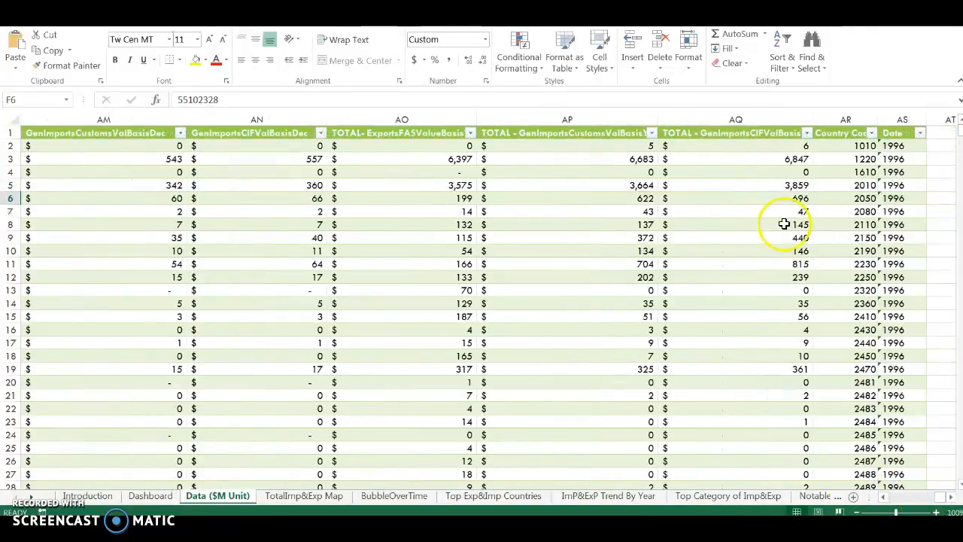
click(699, 156)
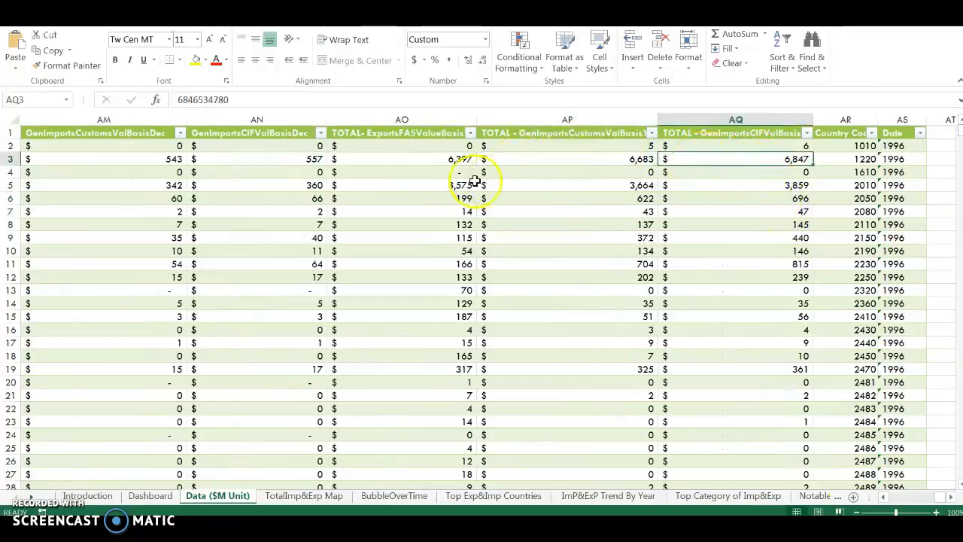
click(404, 158)
click(735, 255)
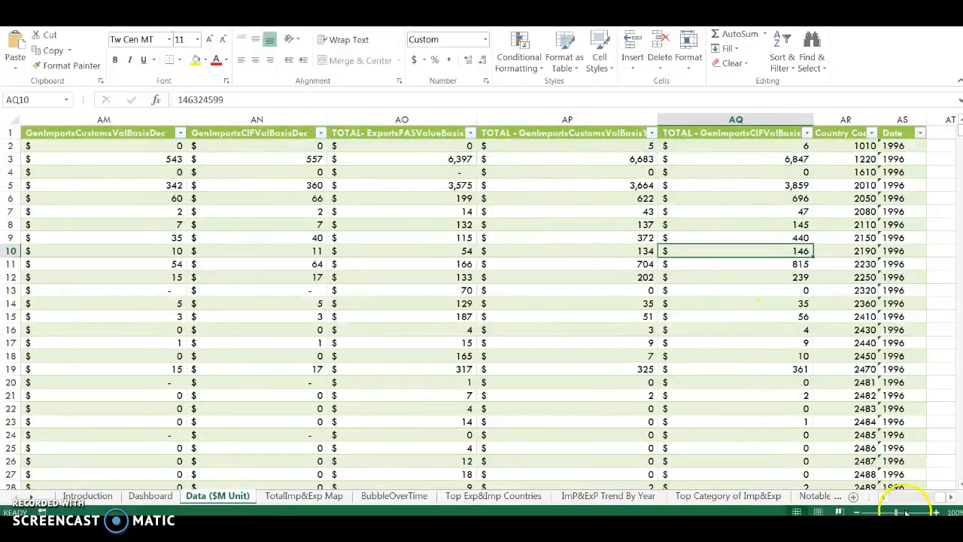
drag(912, 497, 851, 498)
Return to the Dashboard sheet and filter its charts to the year 1996 to view the trading partners
click(151, 495)
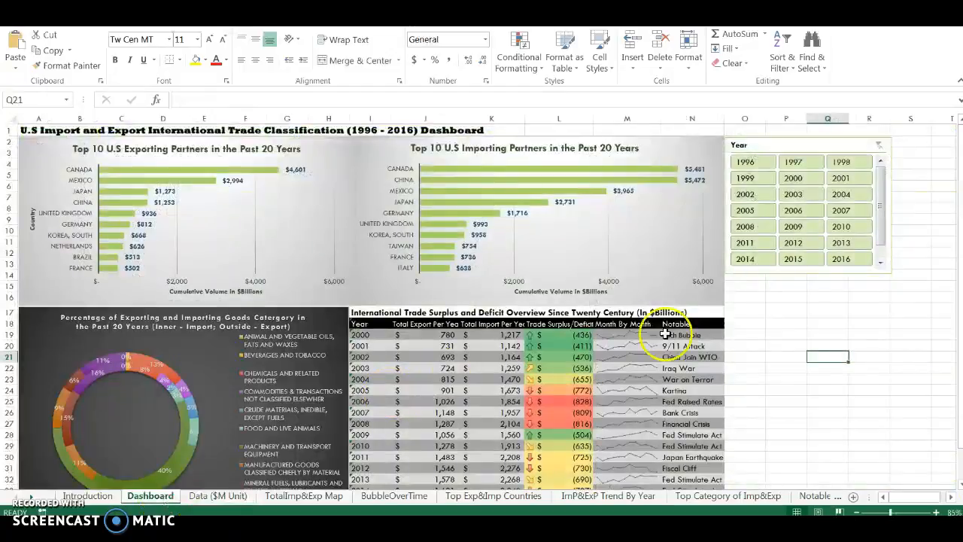
click(790, 334)
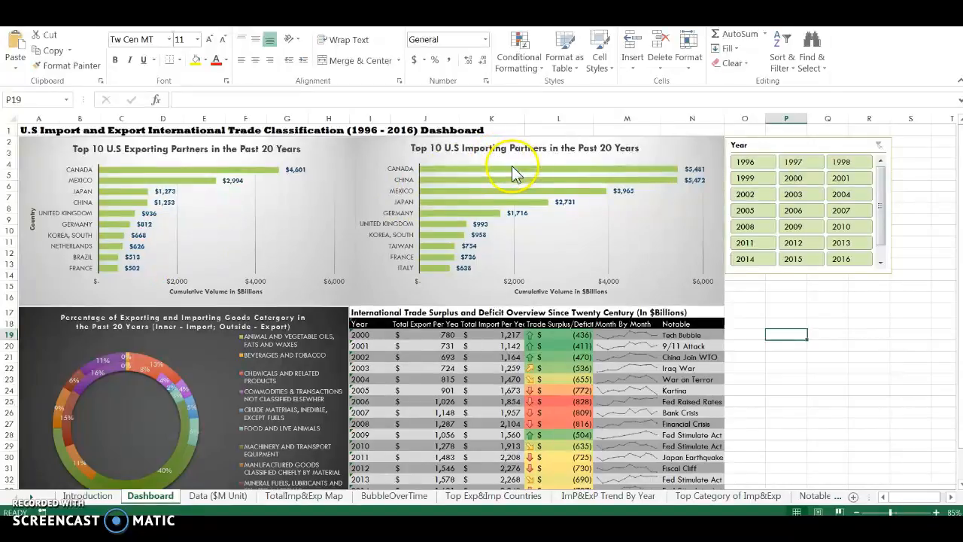
mouse_move(513, 168)
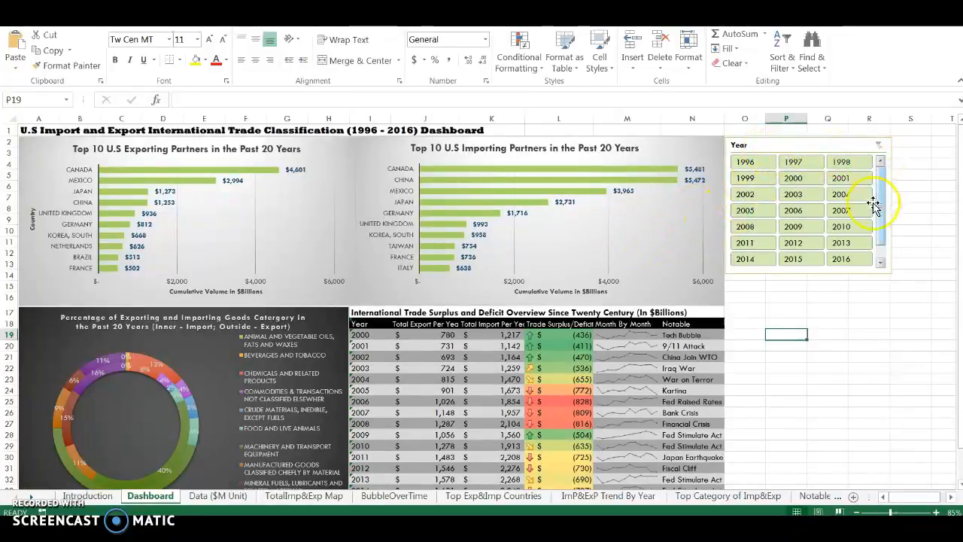
scroll(881, 206, down, 1)
scroll(879, 205, up, 1)
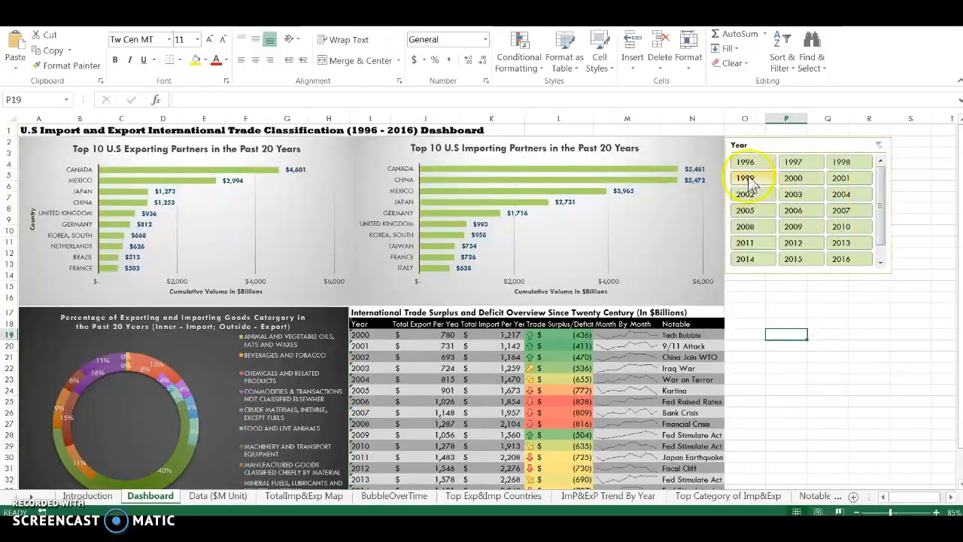
click(755, 167)
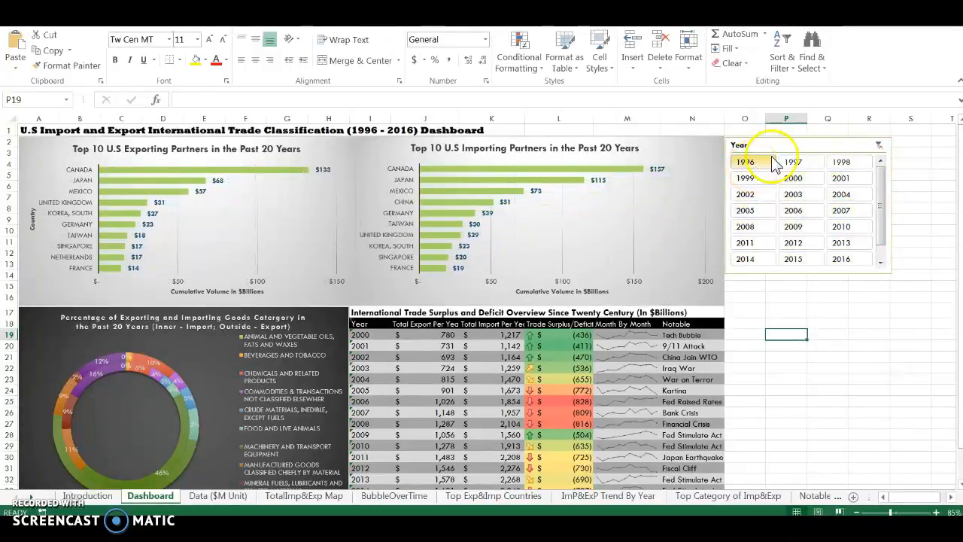
mouse_move(573, 192)
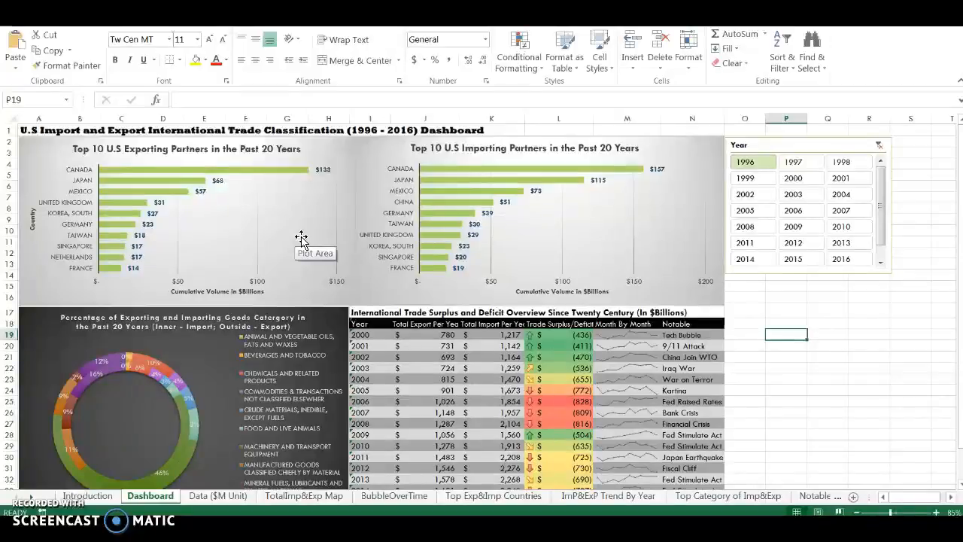
Check the China Join WTO event in the overview table and compare the dashboard charts filtered to 2000 and to 2001
click(697, 358)
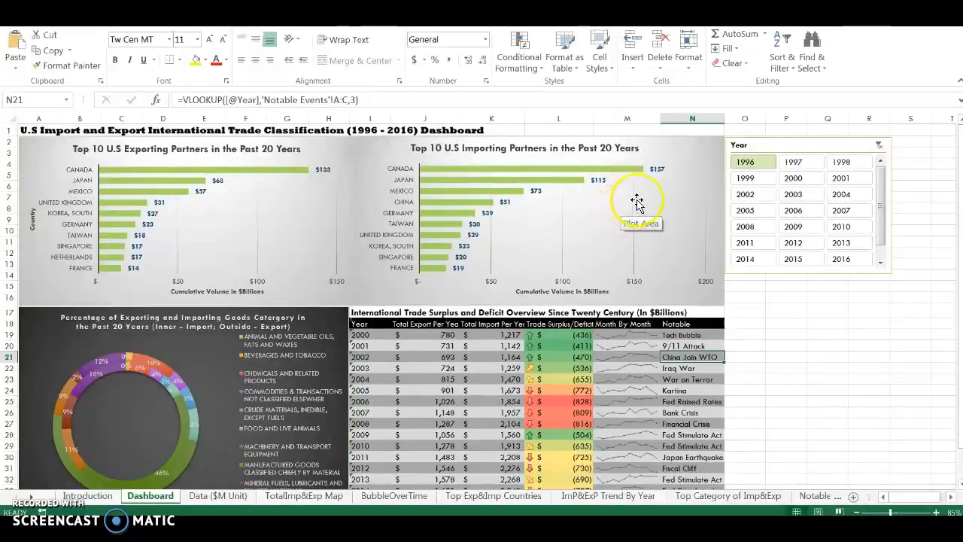
click(801, 183)
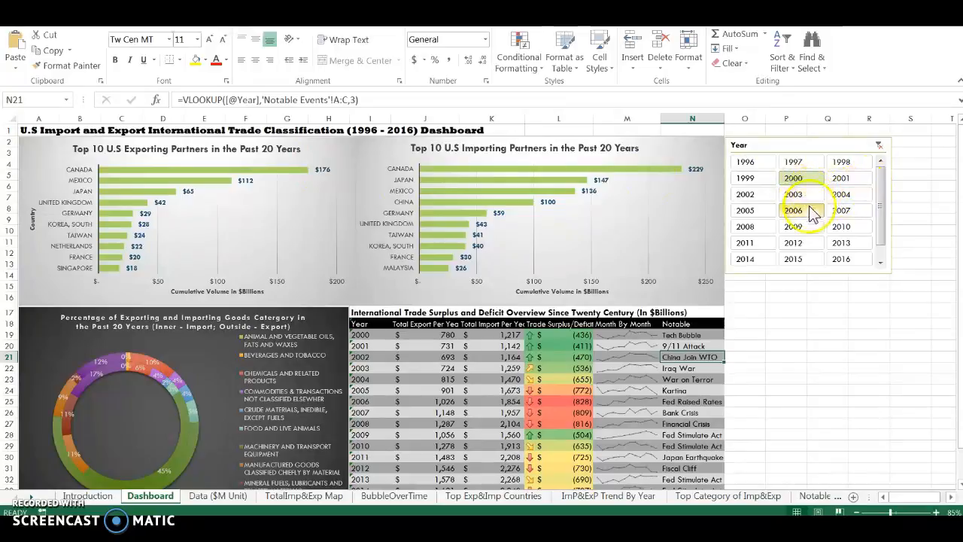
click(845, 182)
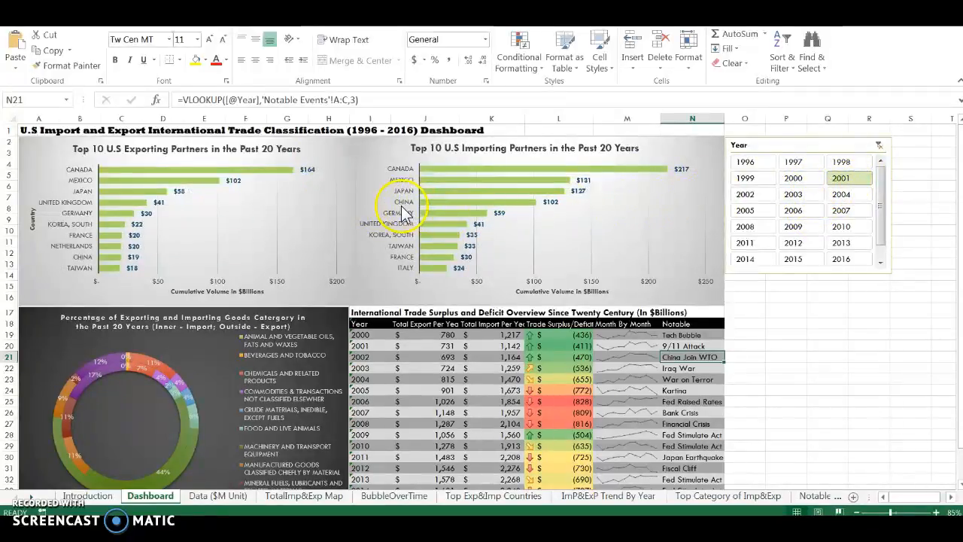
mouse_move(451, 207)
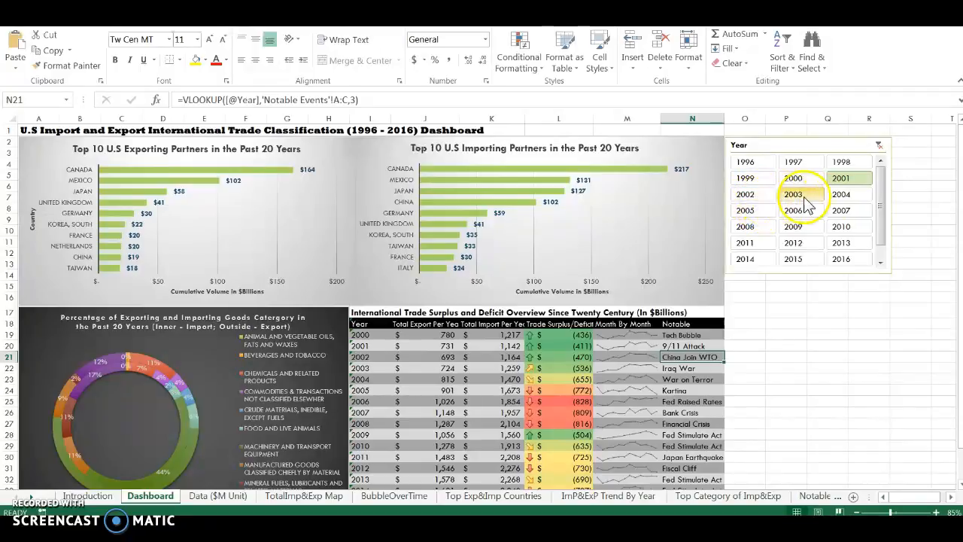
Compare the dashboard charts filtered to 2004 and to 2007, checking the notable events listed for 2005 and 2007
click(841, 194)
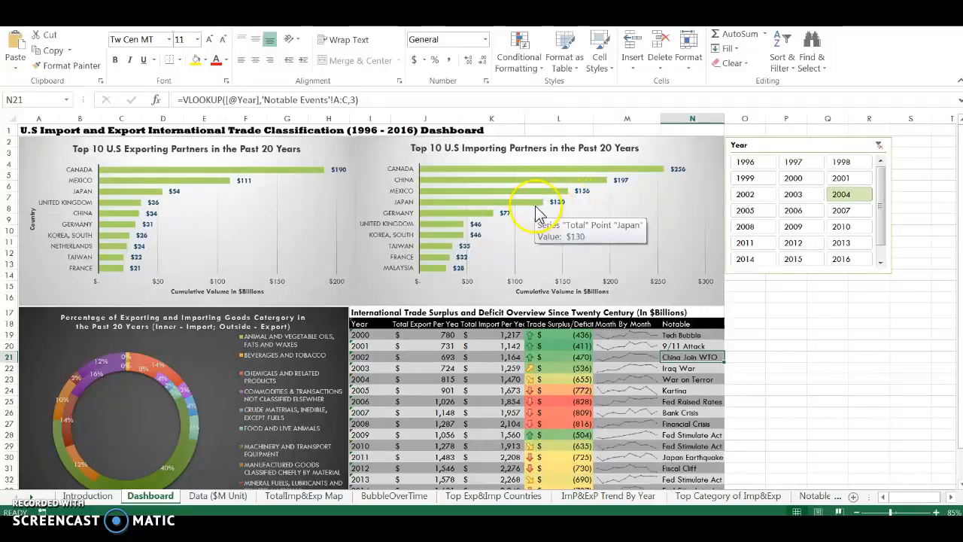
click(699, 391)
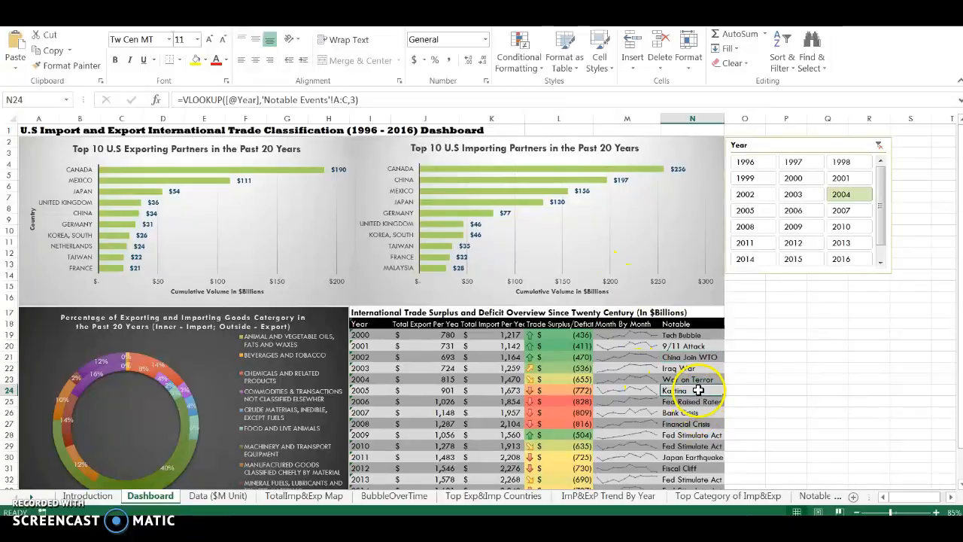
click(841, 212)
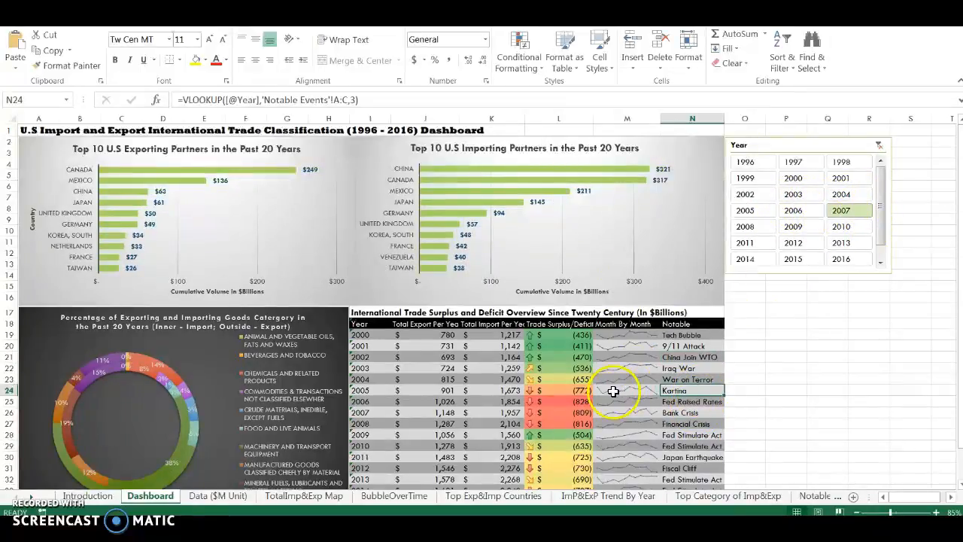
mouse_move(497, 206)
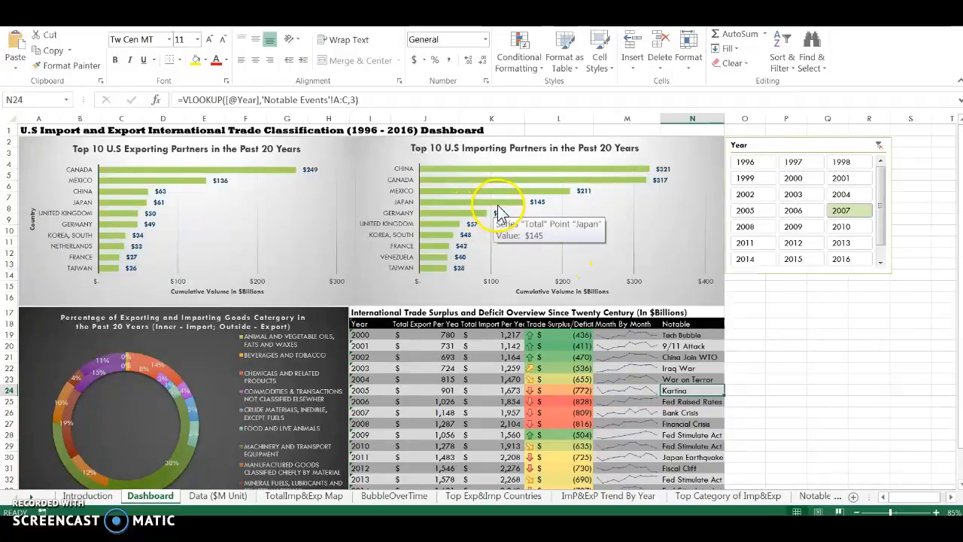
click(700, 412)
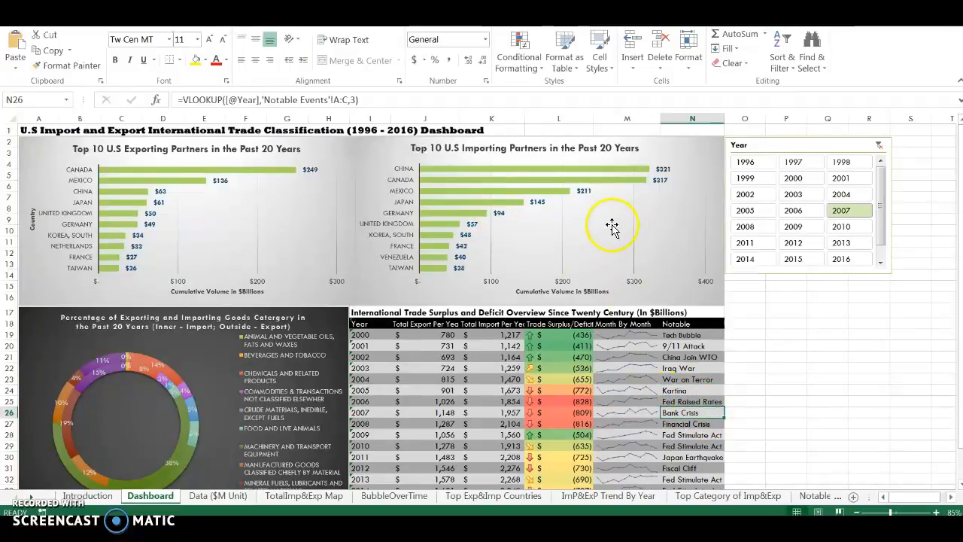
mouse_move(674, 174)
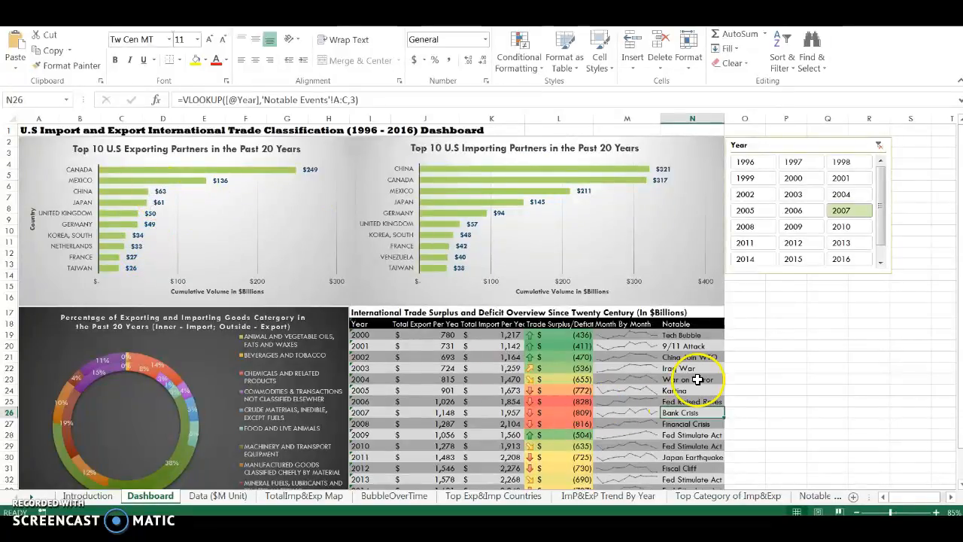
Filter the dashboard to 2011 and review the partner charts with the trade surplus and deficit table
scroll(868, 219, down, 1)
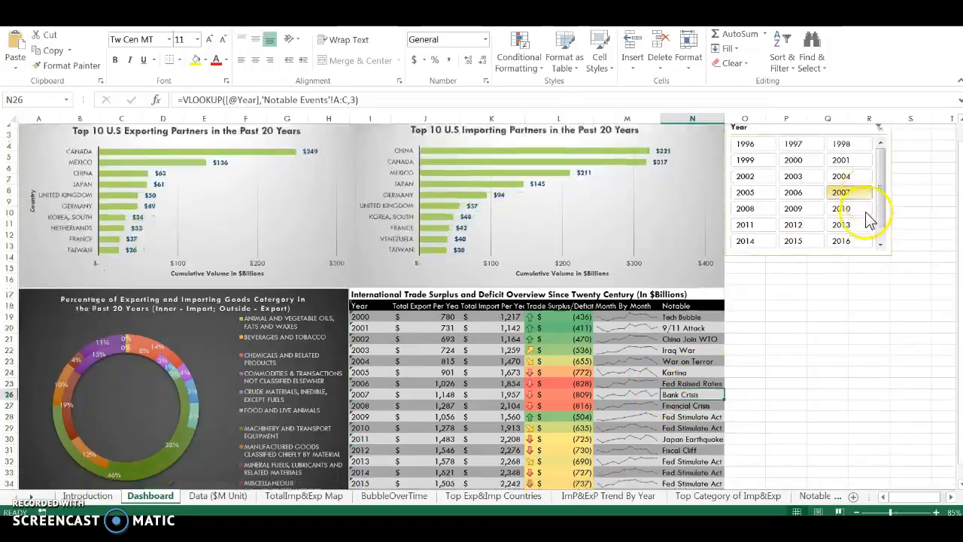
drag(881, 202, 882, 213)
click(760, 194)
scroll(788, 353, up, 1)
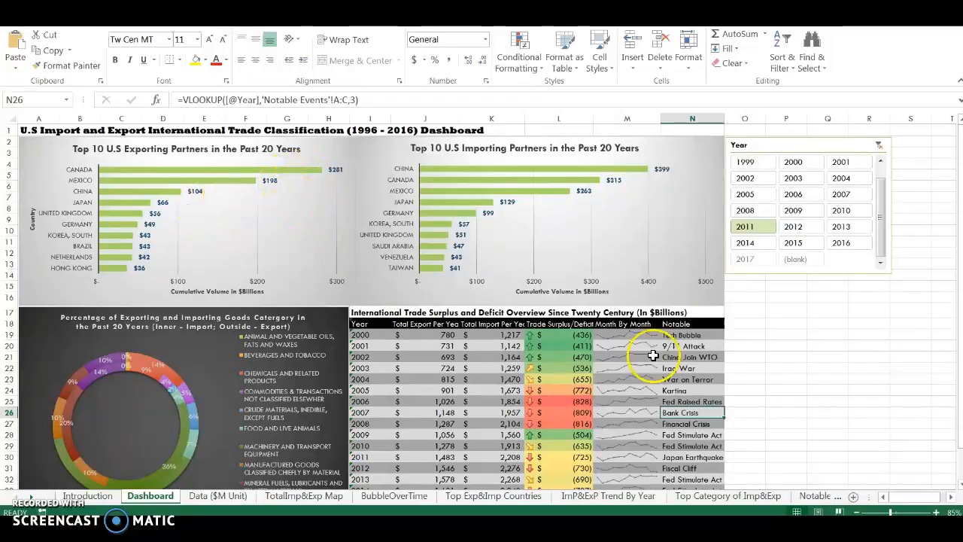
scroll(609, 357, down, 1)
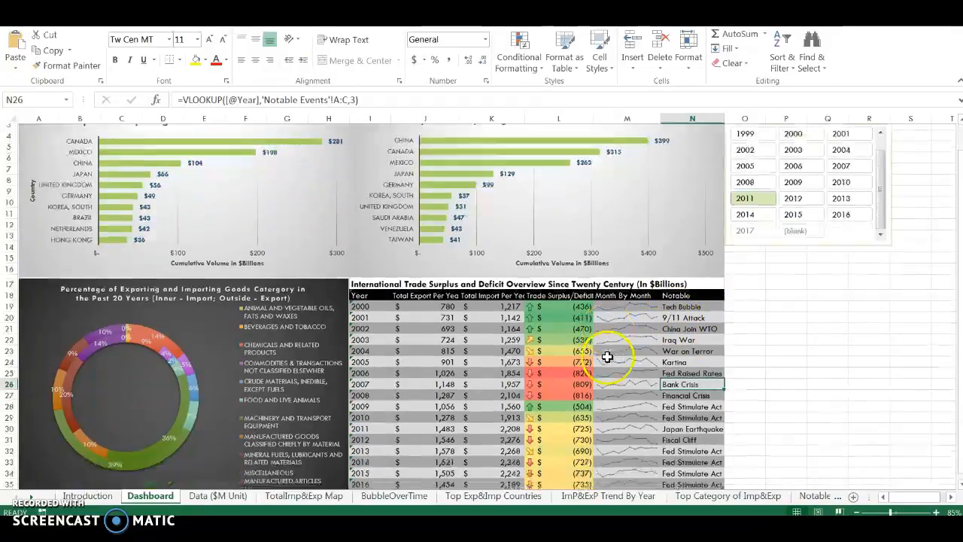
scroll(656, 350, up, 1)
Filter the dashboard to 2016 and review its top importing and exporting partners and the lower charts
click(850, 244)
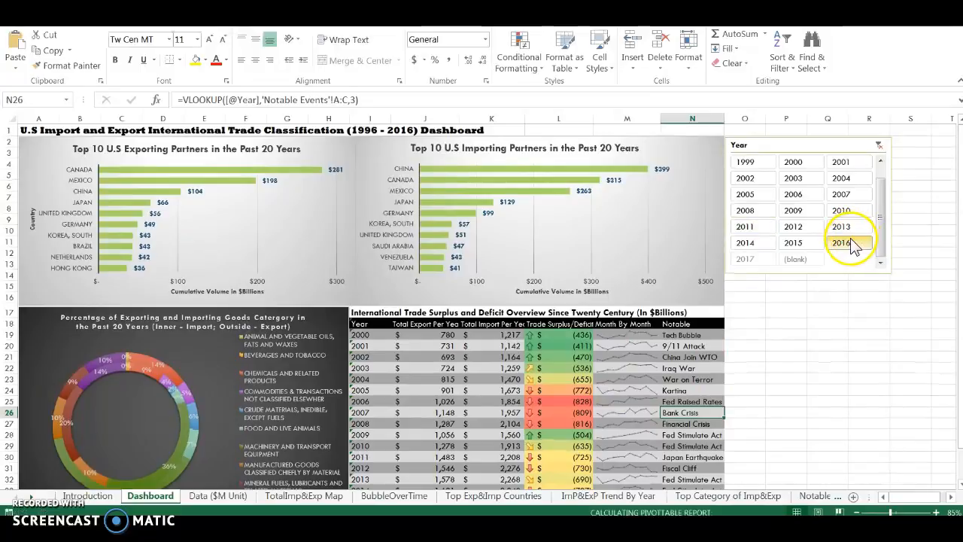
scroll(884, 218, up, 1)
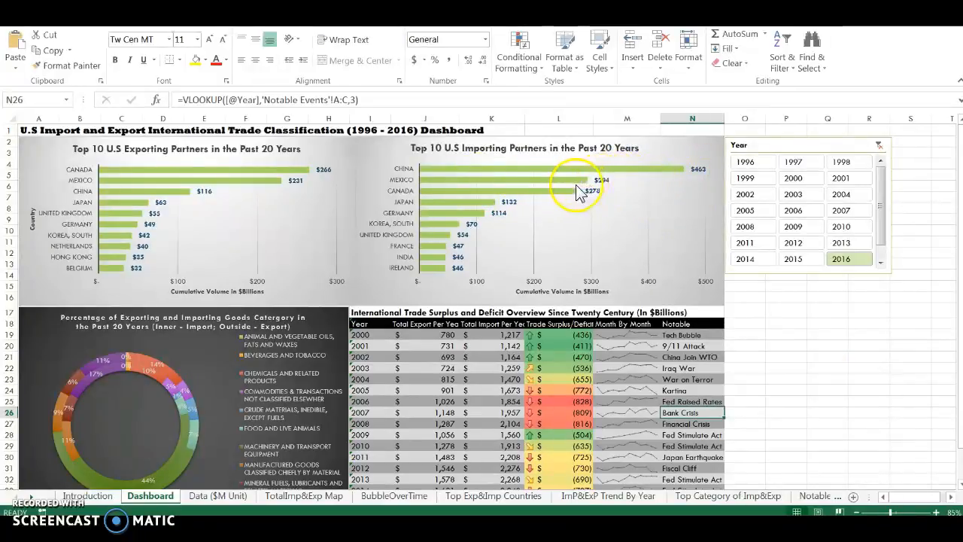
mouse_move(590, 184)
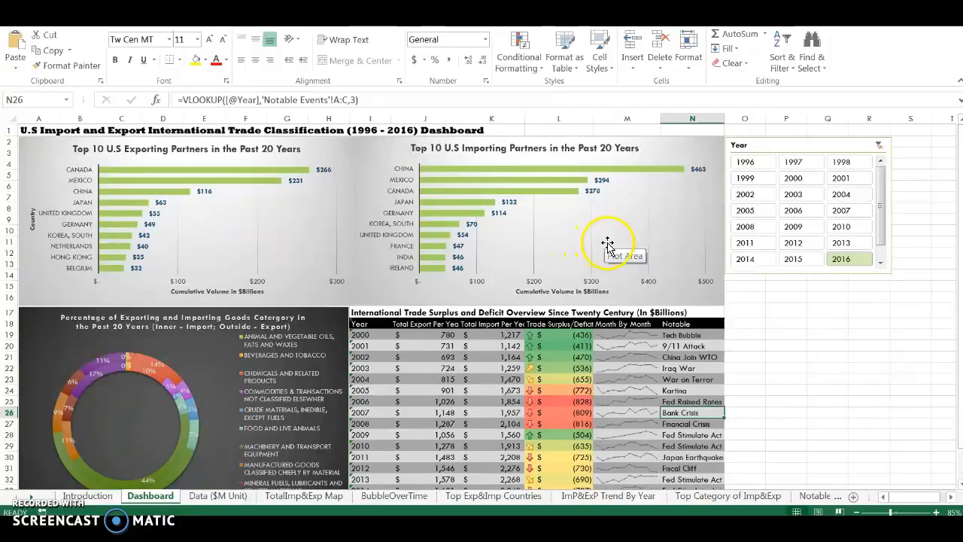
scroll(607, 244, down, 2)
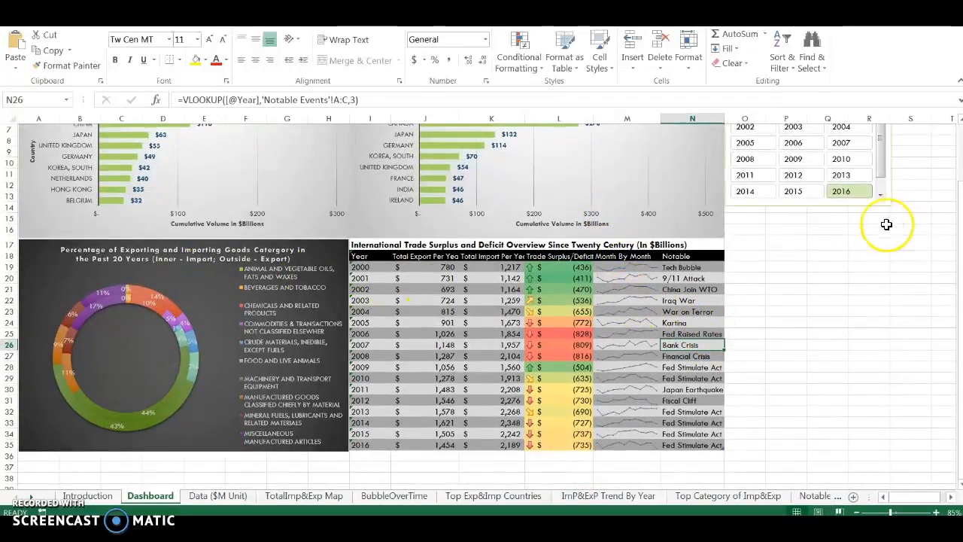
Clear the Year filter and examine the doughnut chart of export and import goods categories
scroll(882, 215, up, 2)
click(881, 148)
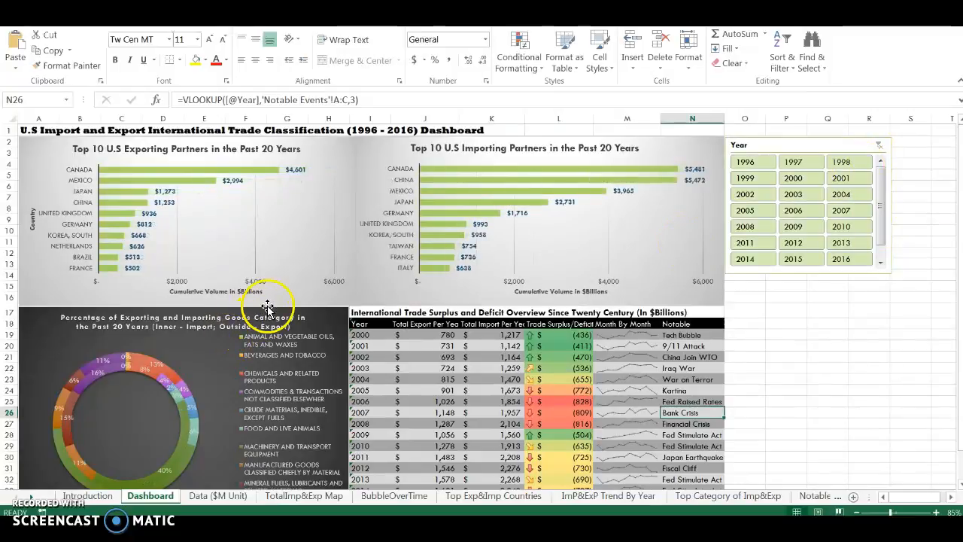
scroll(226, 301, down, 1)
scroll(176, 296, down, 1)
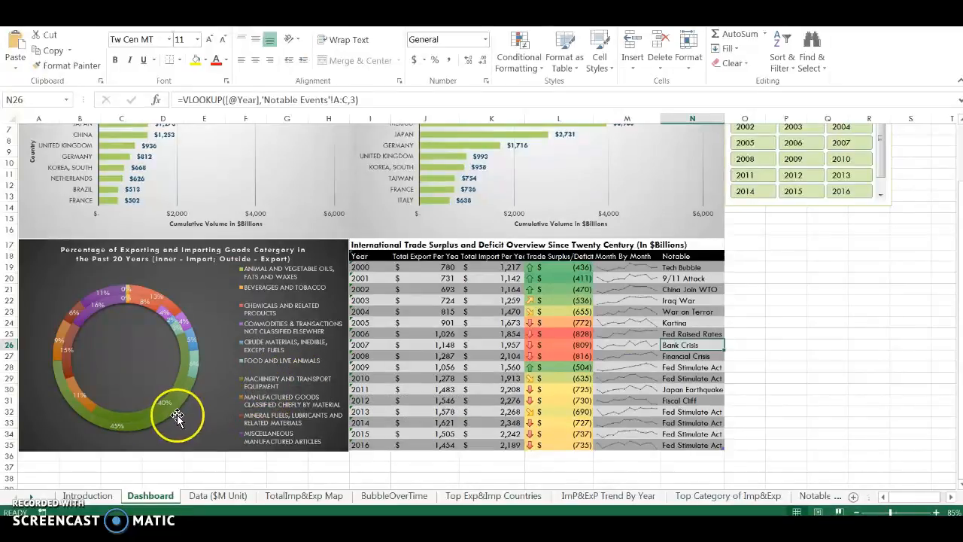
mouse_move(140, 429)
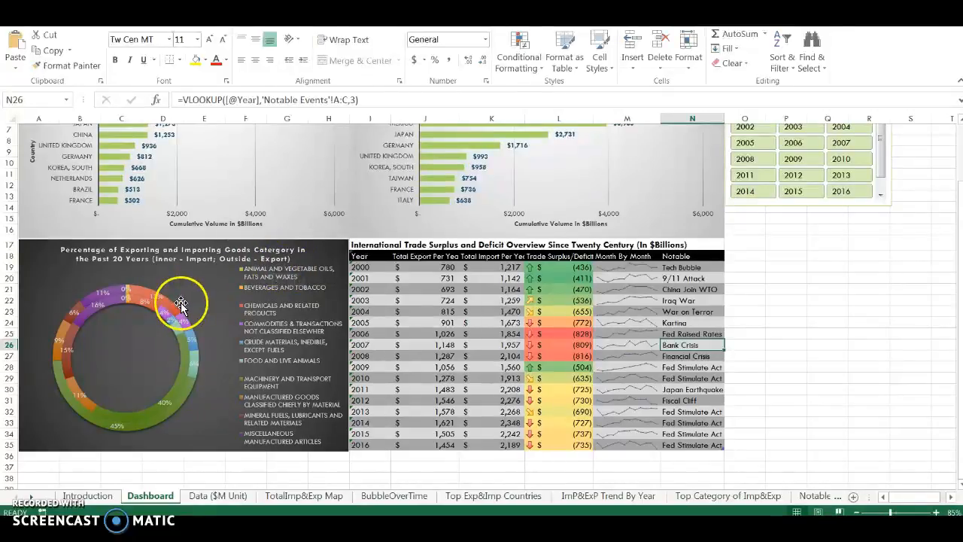
Review the goods category doughnut chart and the trade surplus and deficit table, inspecting the 2001 total export formula
mouse_move(146, 308)
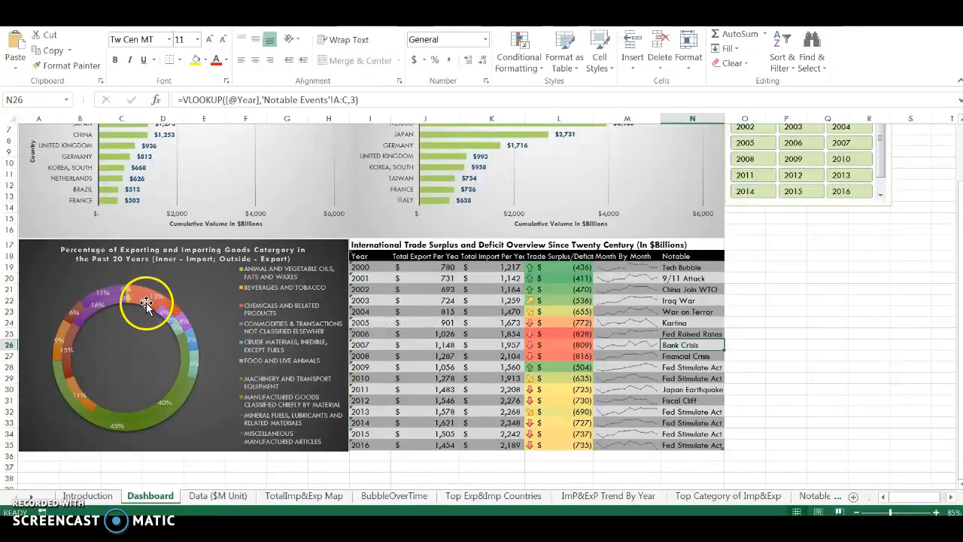
scroll(245, 298, up, 2)
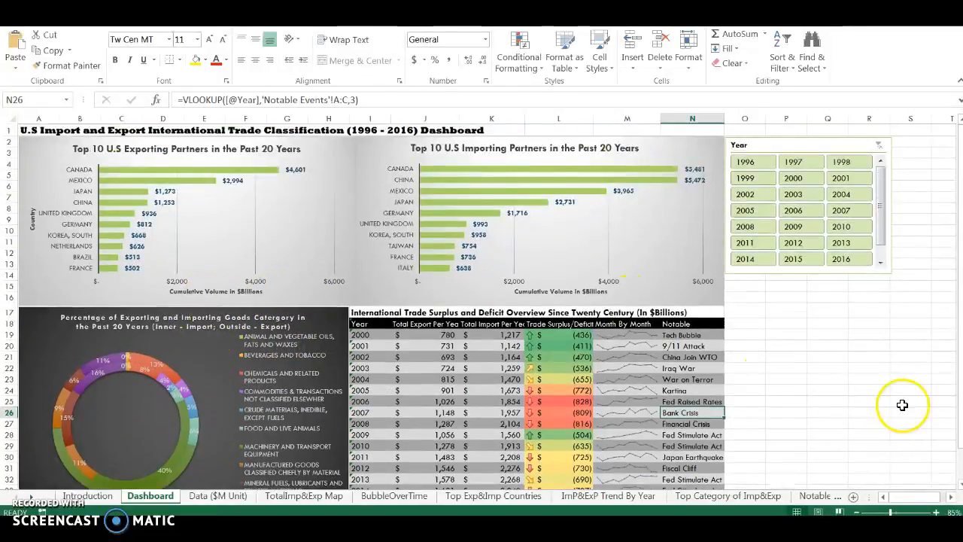
scroll(800, 317, down, 1)
click(800, 318)
scroll(362, 264, down, 1)
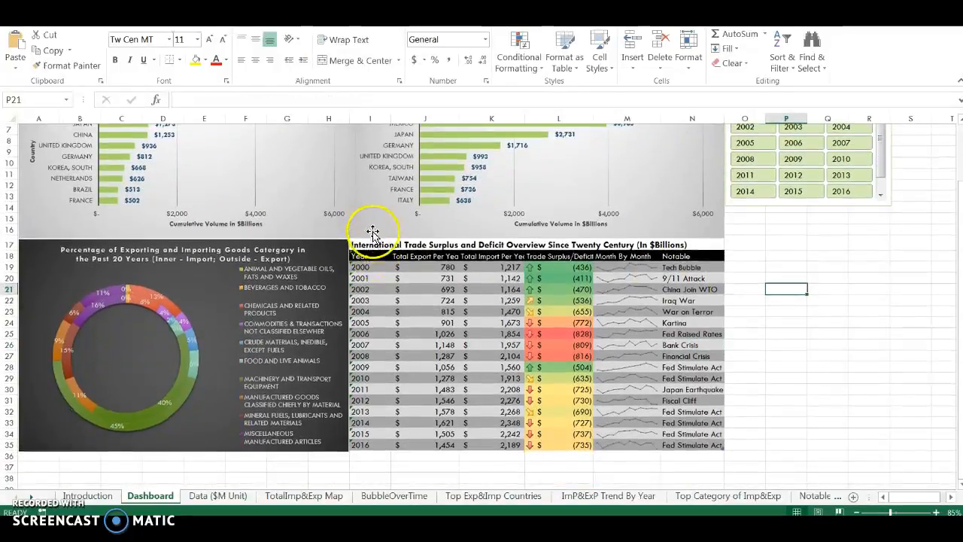
click(405, 242)
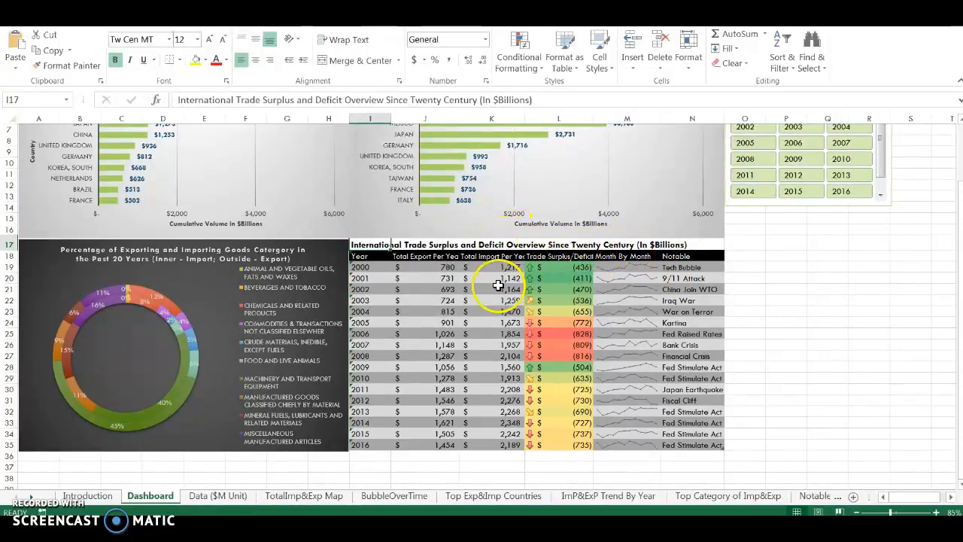
click(365, 268)
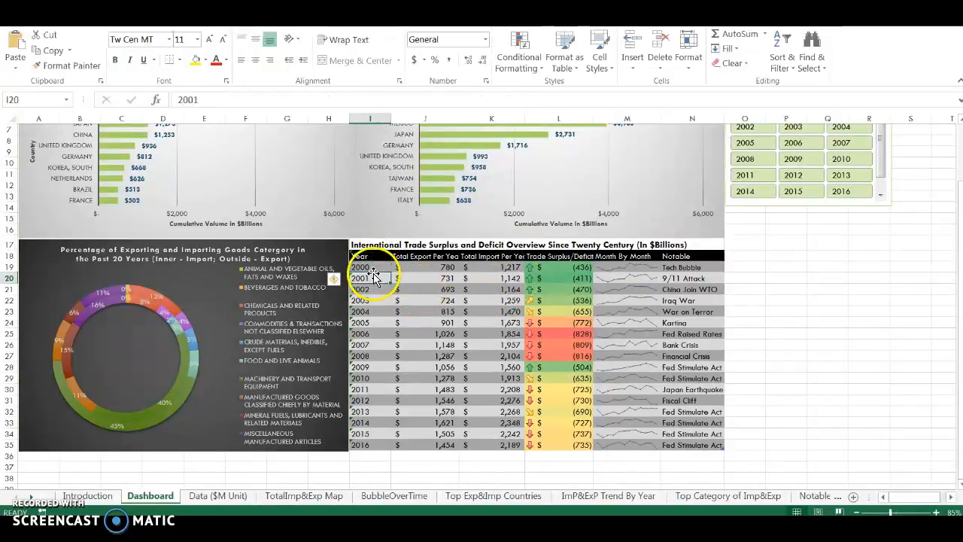
click(425, 278)
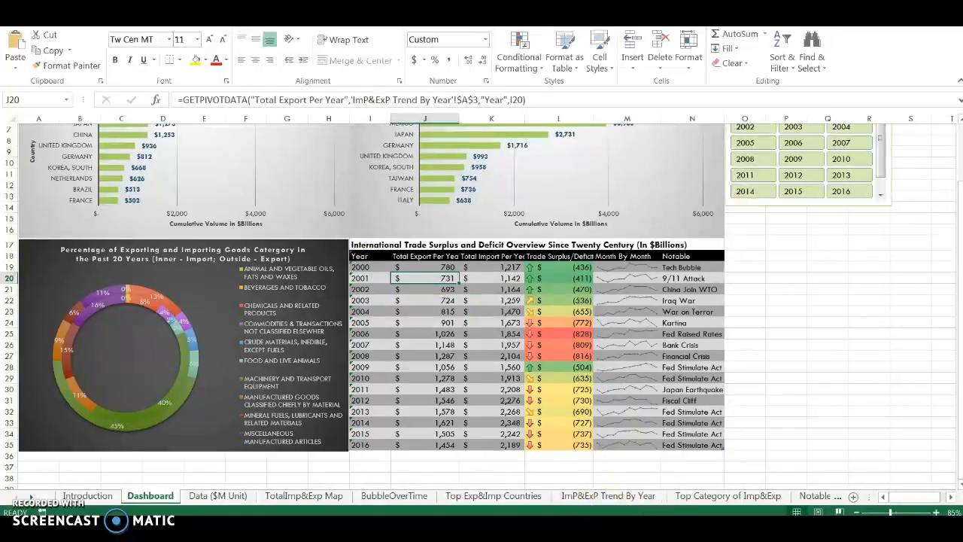
Review the yearly export and import totals and the monthly export figures for 1996 on the ImP&ExP Trend By Year sheet
click(635, 496)
scroll(376, 297, up, 12)
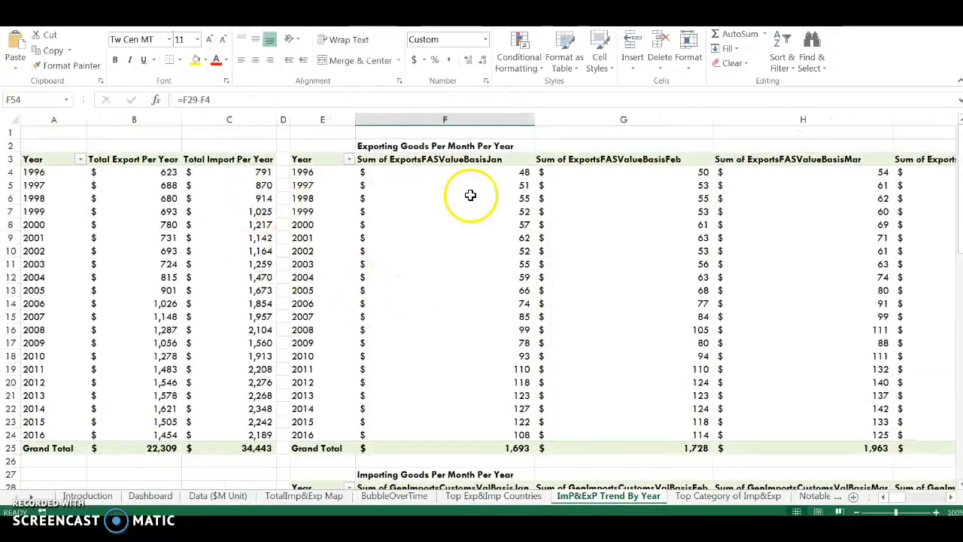
click(169, 173)
click(438, 171)
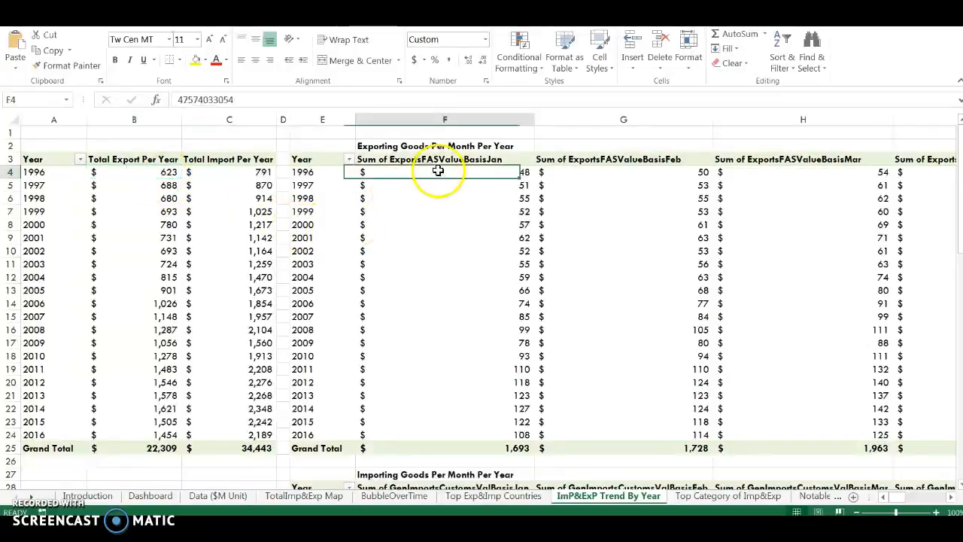
click(639, 174)
Compare the January figures in the monthly importing goods table with those in the monthly exporting goods table
scroll(609, 301, down, 6)
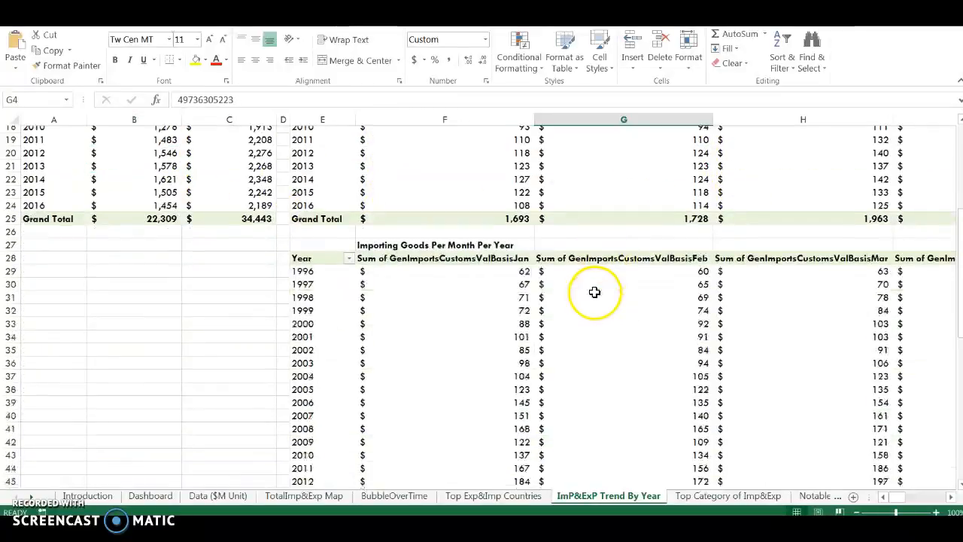
scroll(594, 292, down, 1)
click(468, 263)
scroll(467, 267, up, 6)
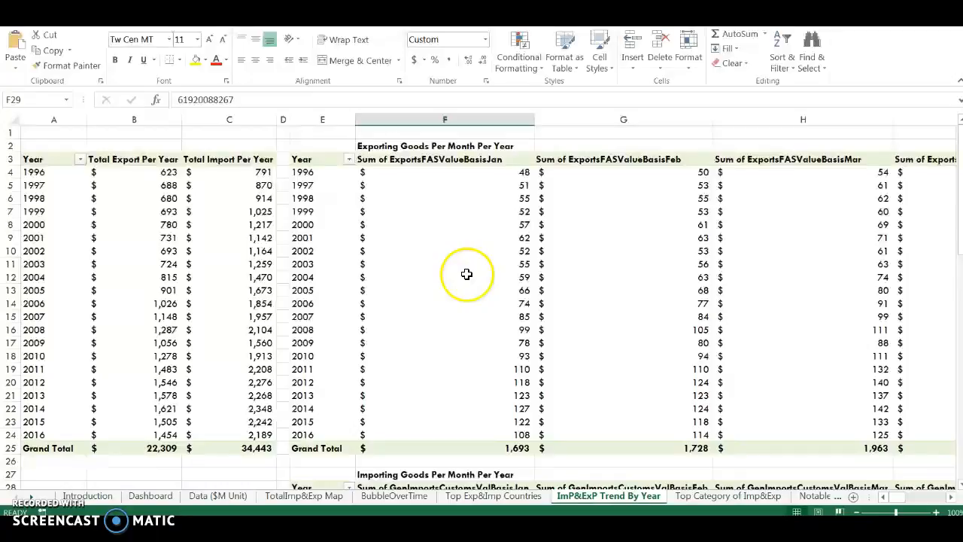
click(464, 183)
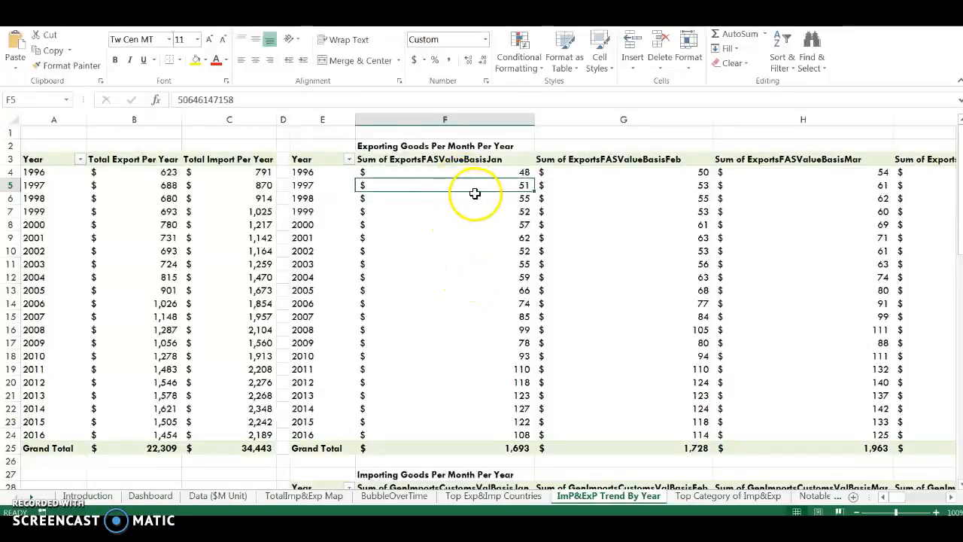
Inspect the January 1996 formula in the Importing and Exporting Deficit Per Month Per Year table
scroll(471, 192, down, 8)
scroll(452, 210, down, 7)
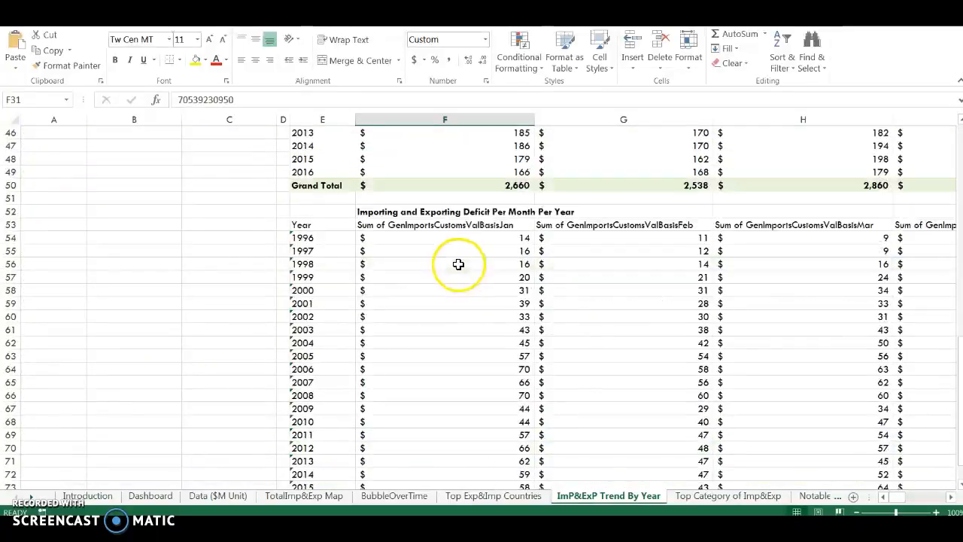
click(466, 241)
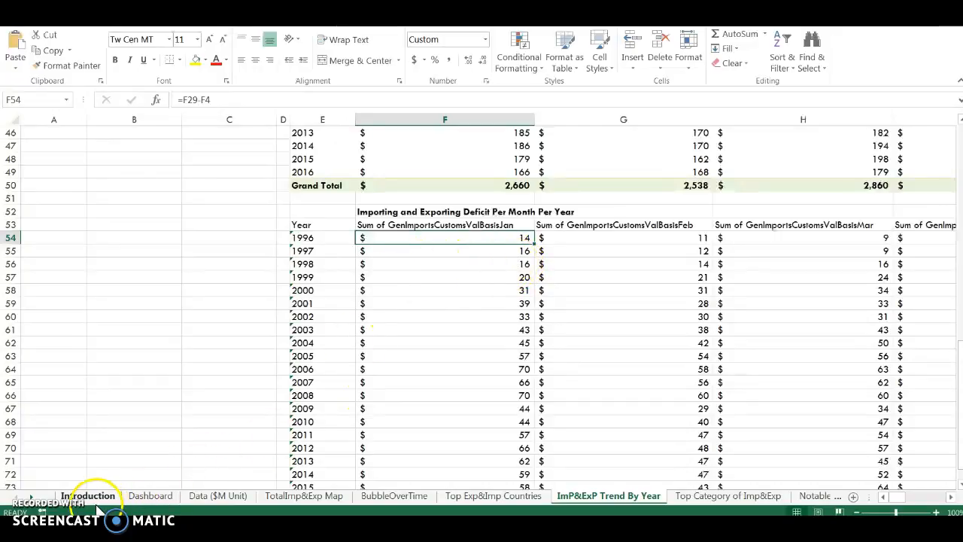
Return to the Dashboard sheet and review the Month By Month sparklines for 2000 through 2016
click(145, 496)
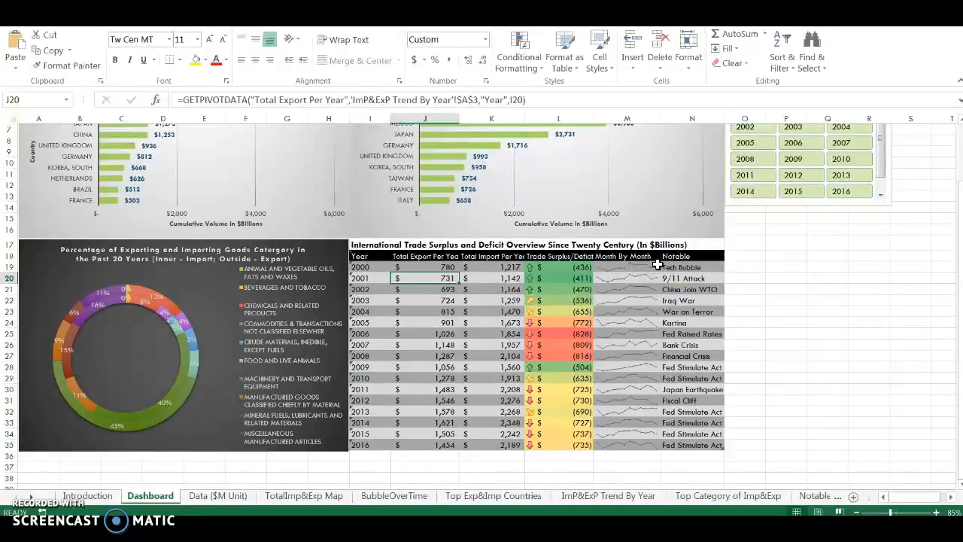
drag(641, 267, 633, 443)
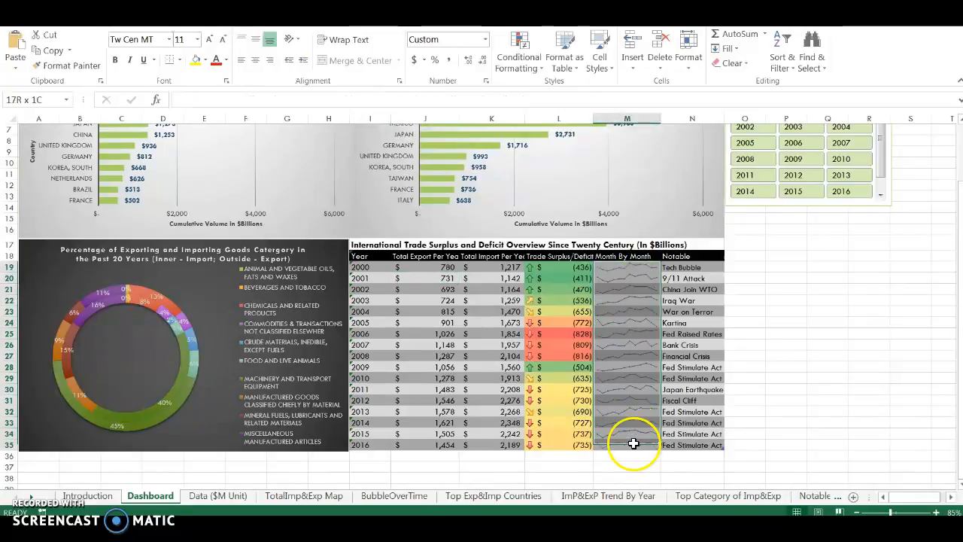
click(791, 301)
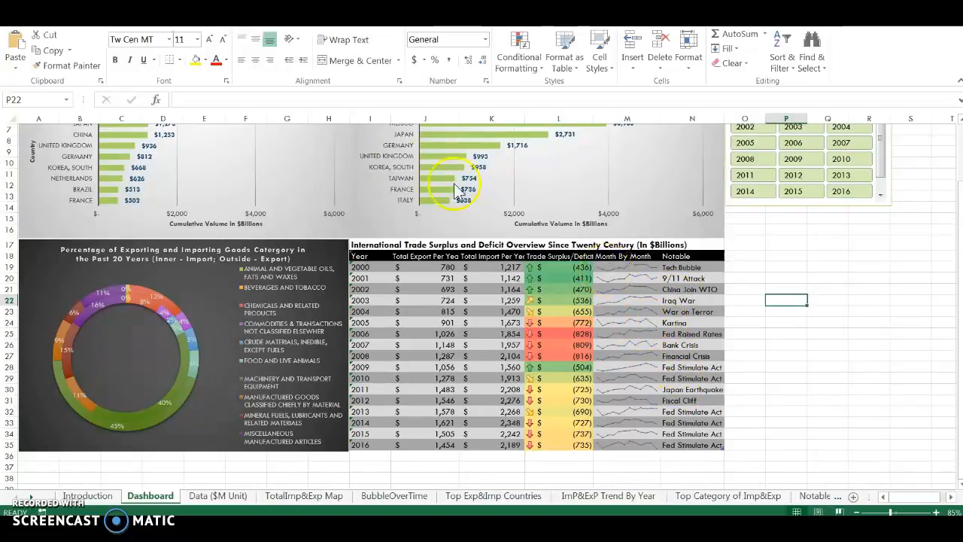
Examine the Trade Surplus/Deficit column for 2000 to 2016, comparing the 2005–2008 deficits with earlier years
drag(561, 267, 581, 447)
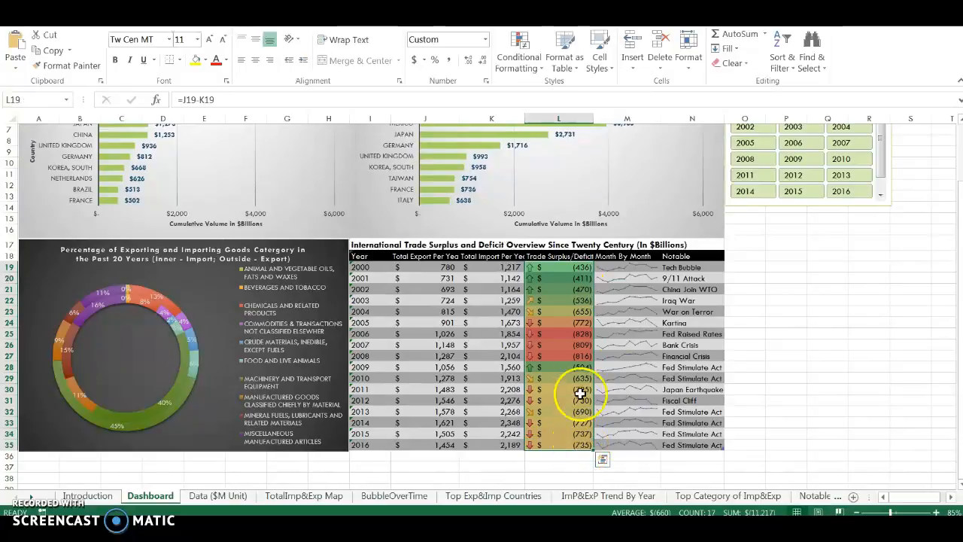
click(575, 292)
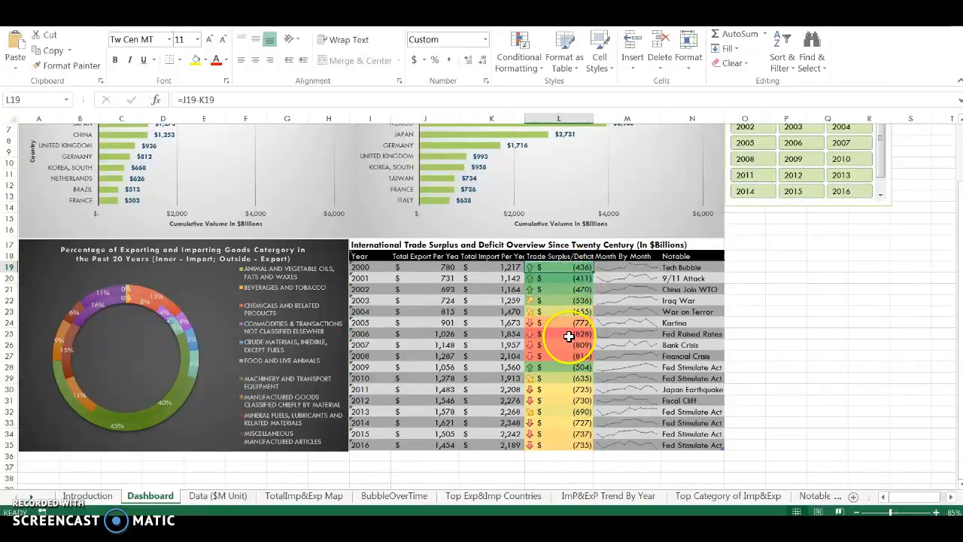
drag(578, 322, 575, 352)
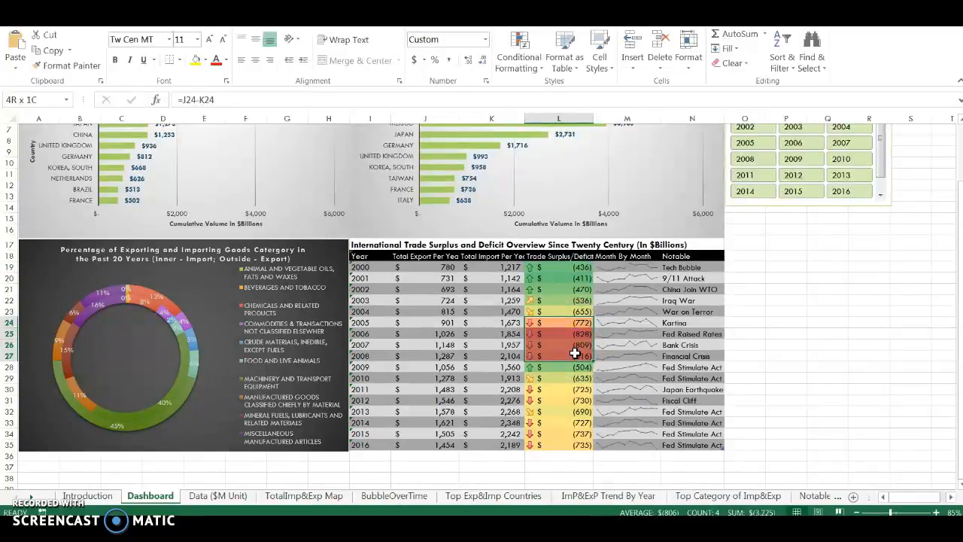
click(580, 312)
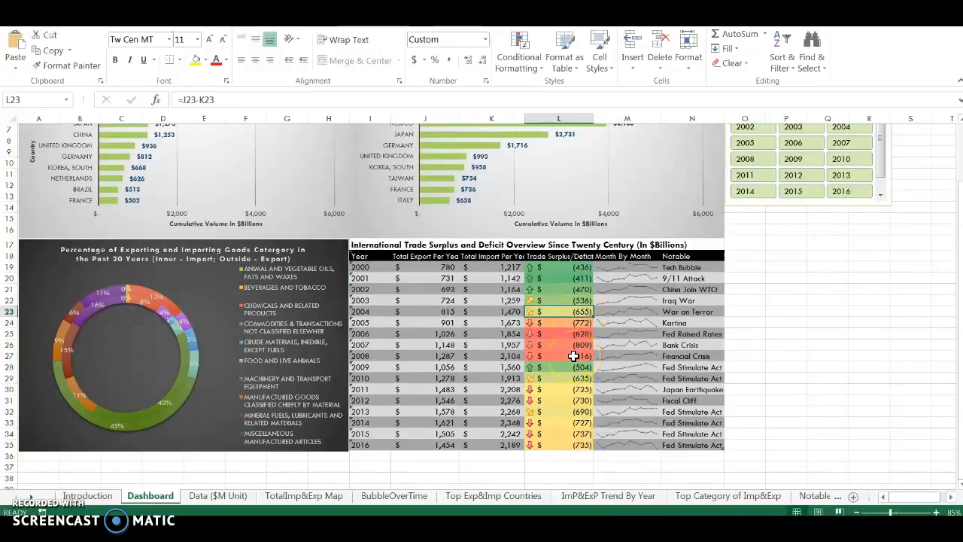
click(577, 333)
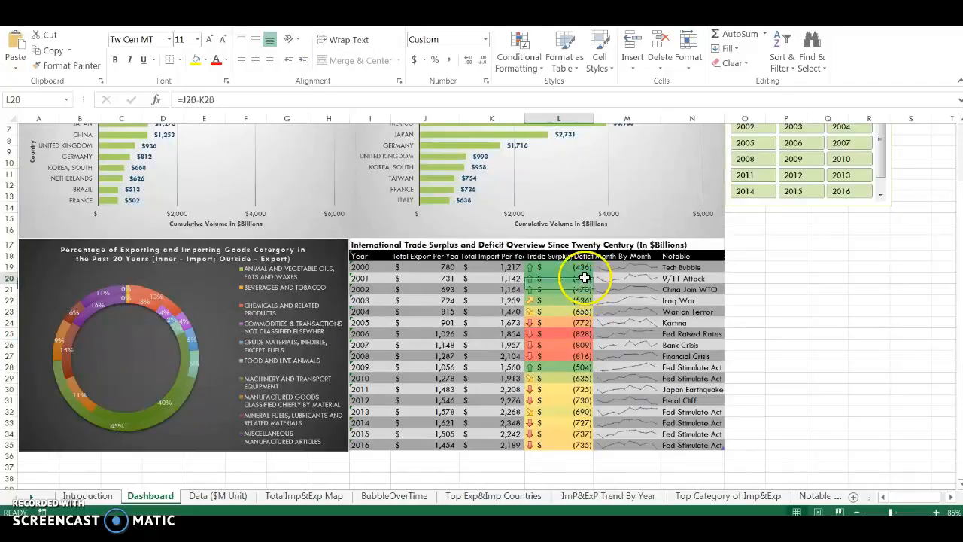
drag(578, 322, 572, 356)
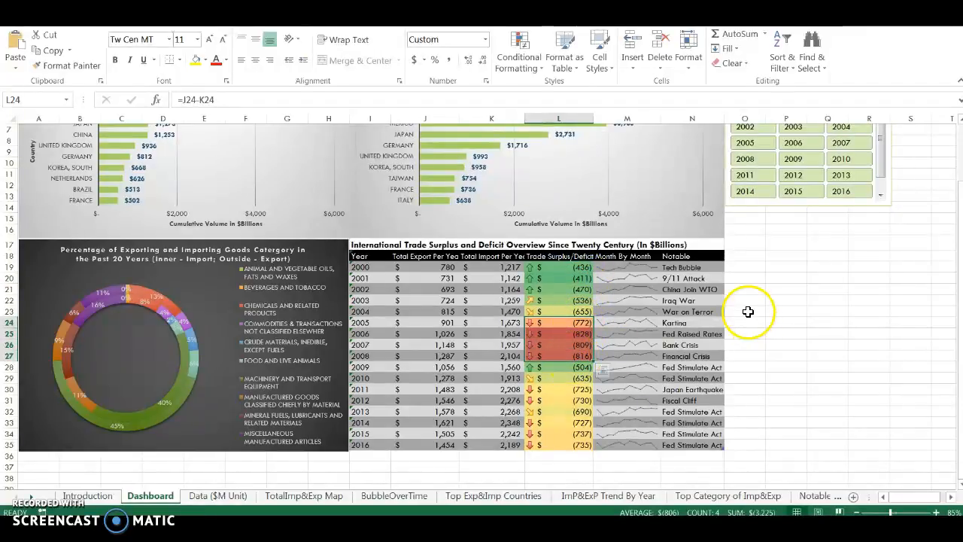
Relate the notable events from 2001 to 2008 to the trade deficits, also checking the 2009 deficit
click(693, 325)
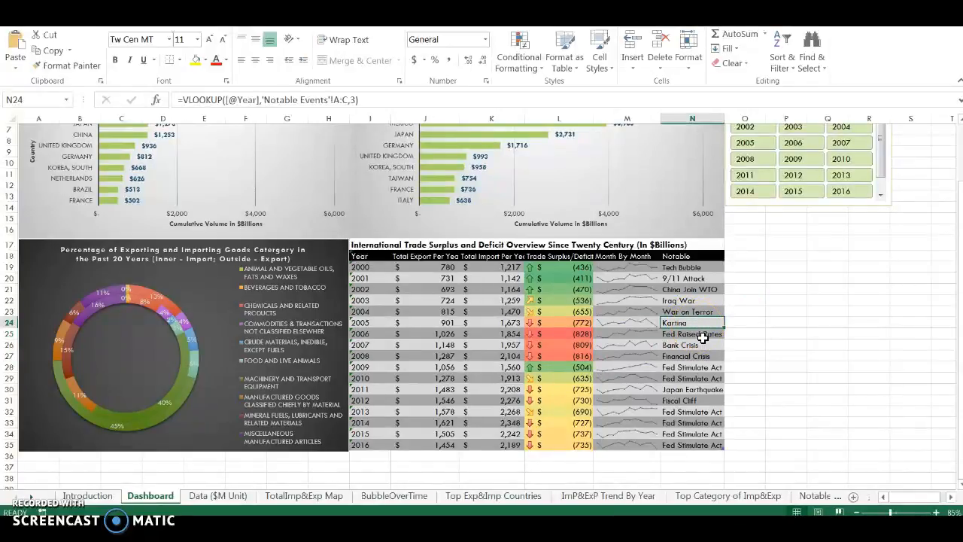
click(700, 345)
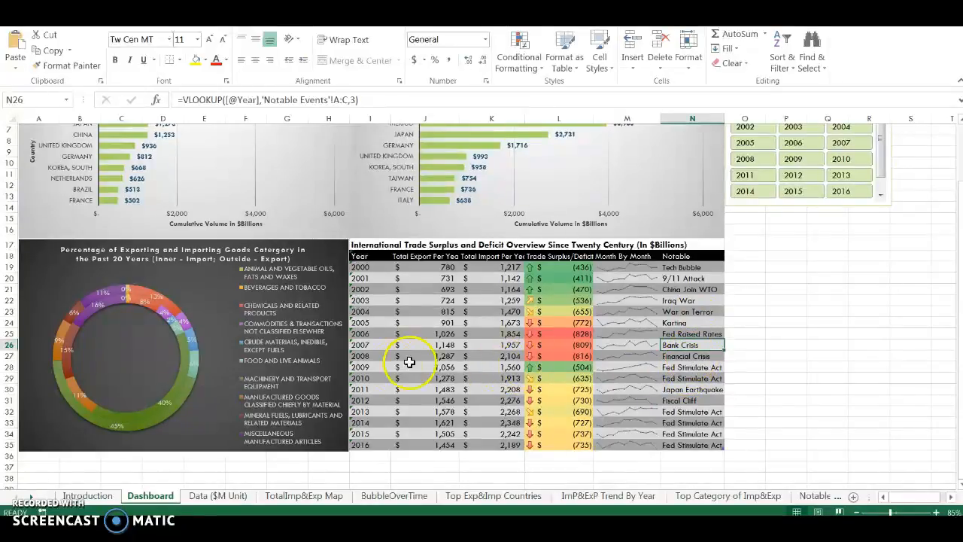
click(573, 367)
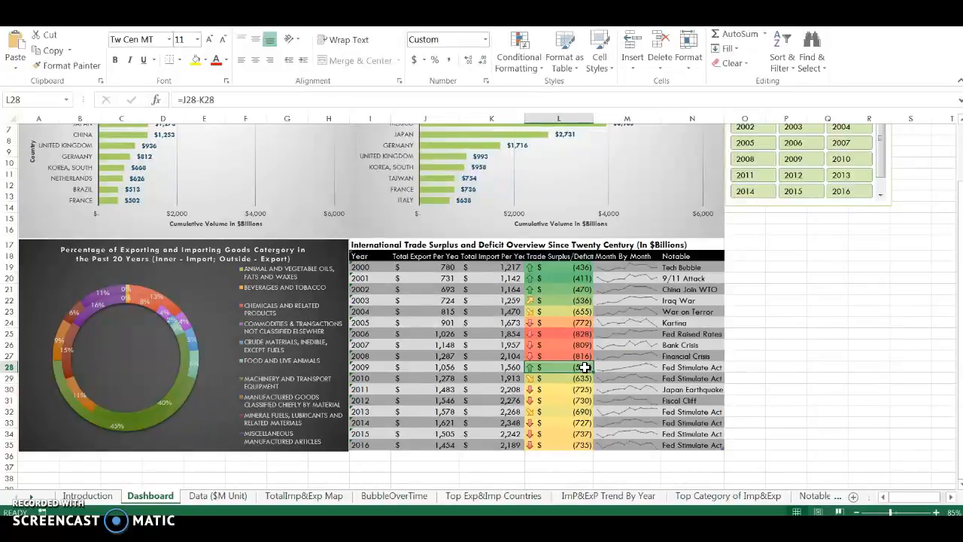
drag(690, 355, 690, 286)
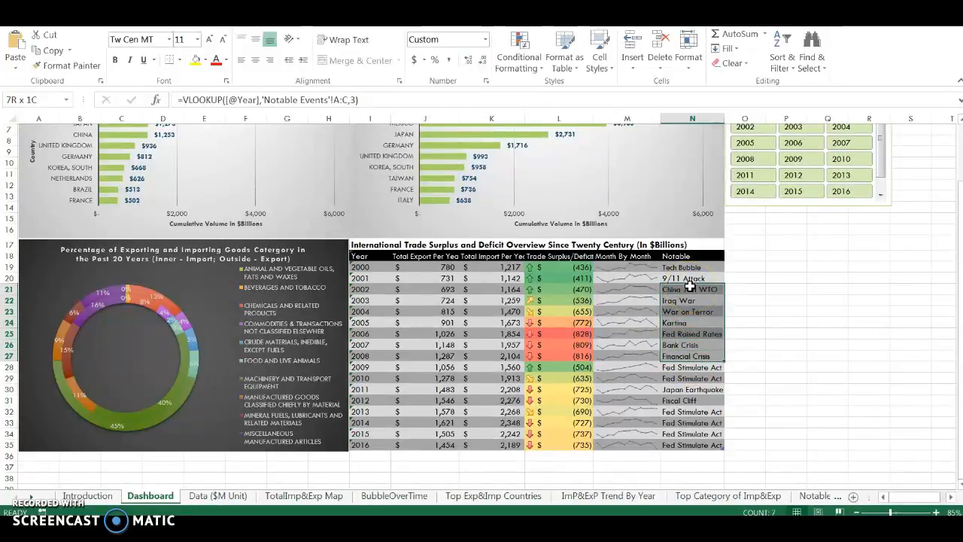
drag(690, 286, 690, 278)
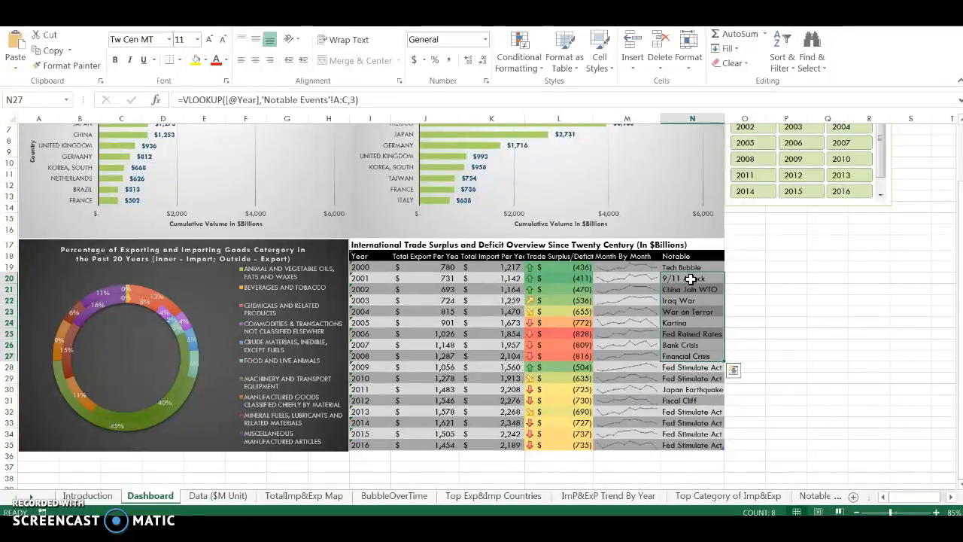
click(690, 279)
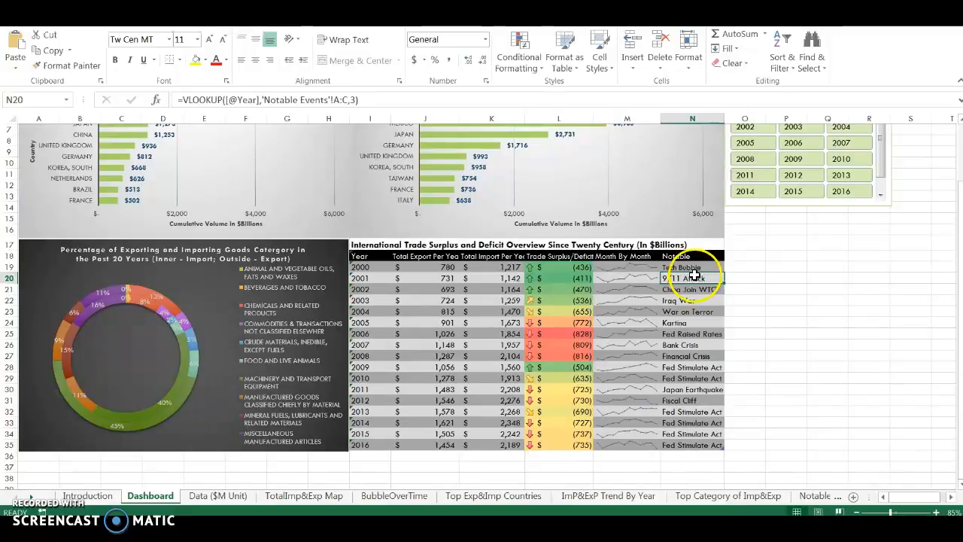
Examine how the trade deficit develops from 2009 through 2016 in the dashboard table
scroll(693, 294, down, 1)
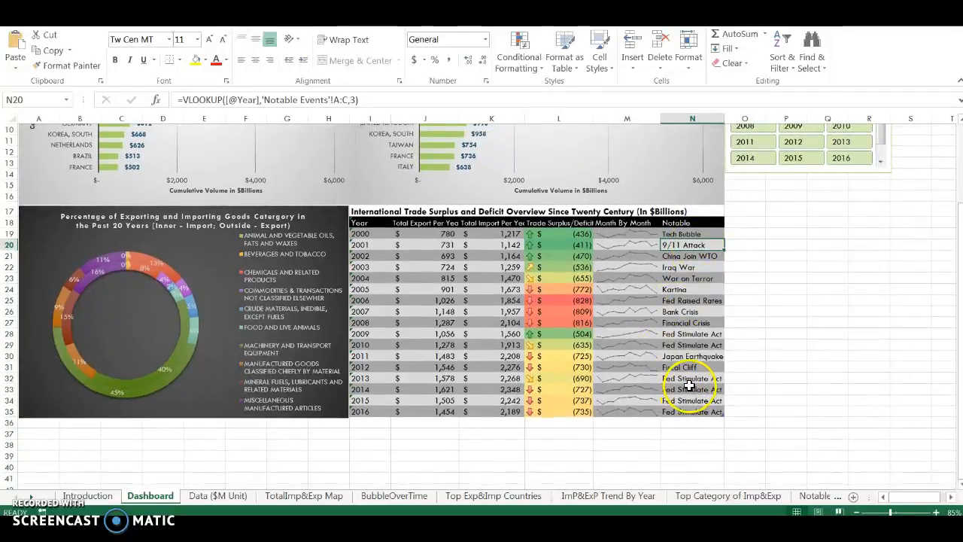
click(578, 335)
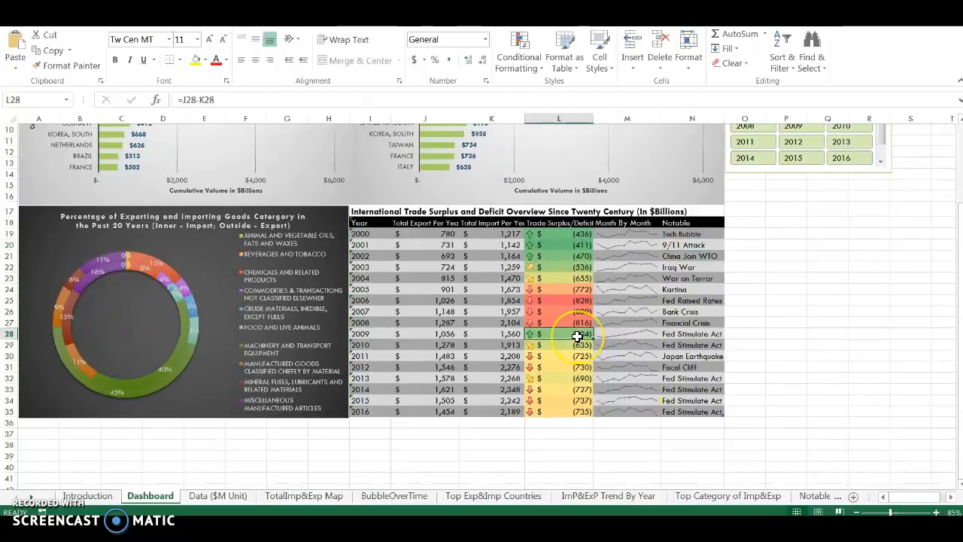
drag(577, 336, 576, 374)
click(577, 357)
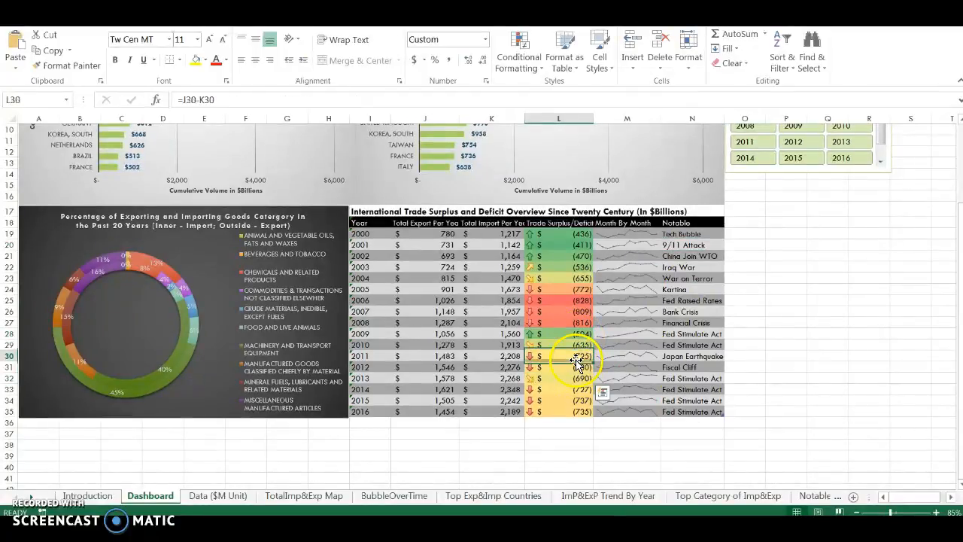
click(560, 411)
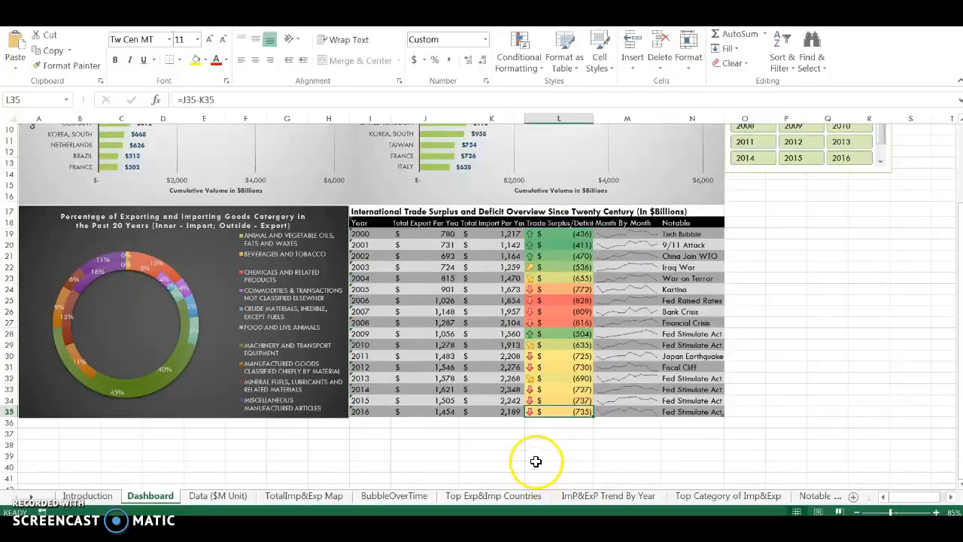
View the export and import maps by country and category, and play the BubbleOverTime chart across the years
click(304, 496)
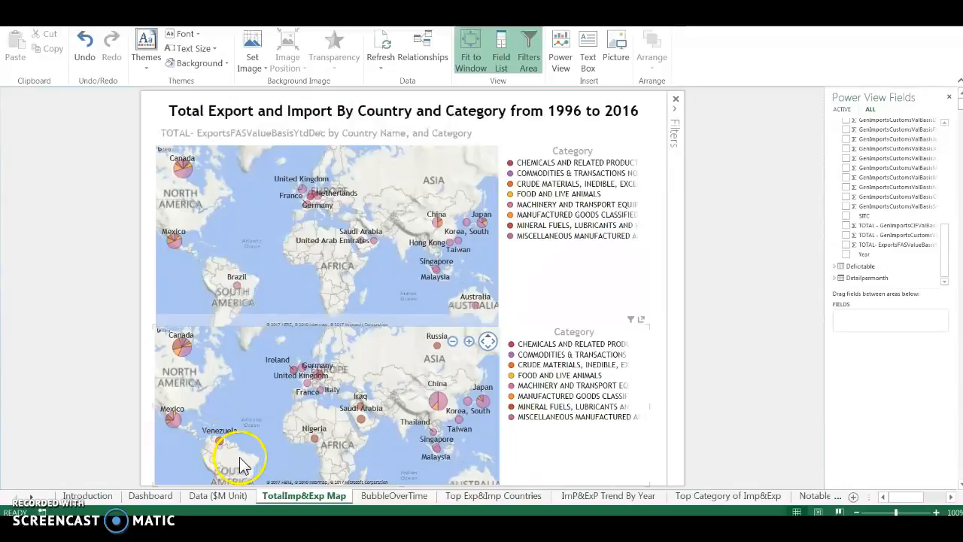
click(406, 497)
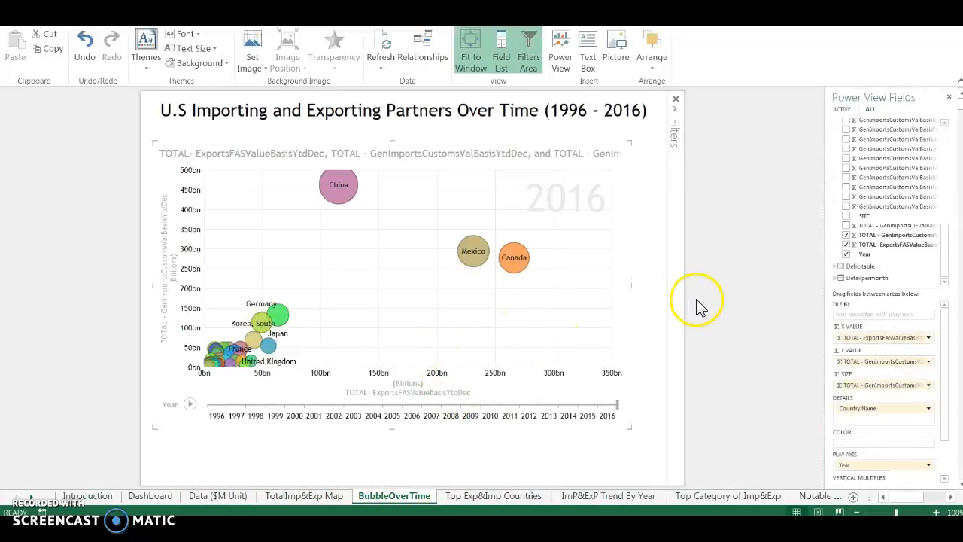
click(190, 405)
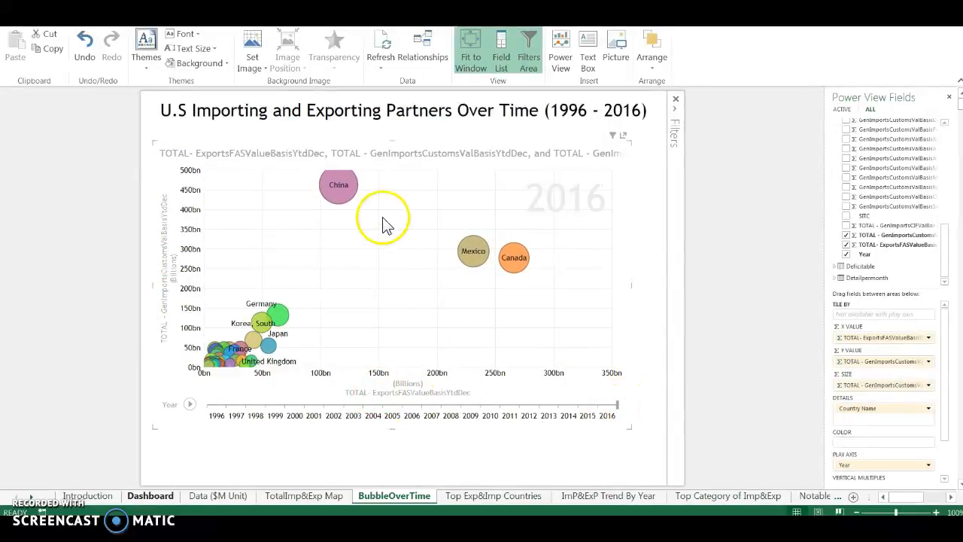
Move the bubble chart's year back to 1997 and replay the trading partner animation from there
mouse_move(348, 201)
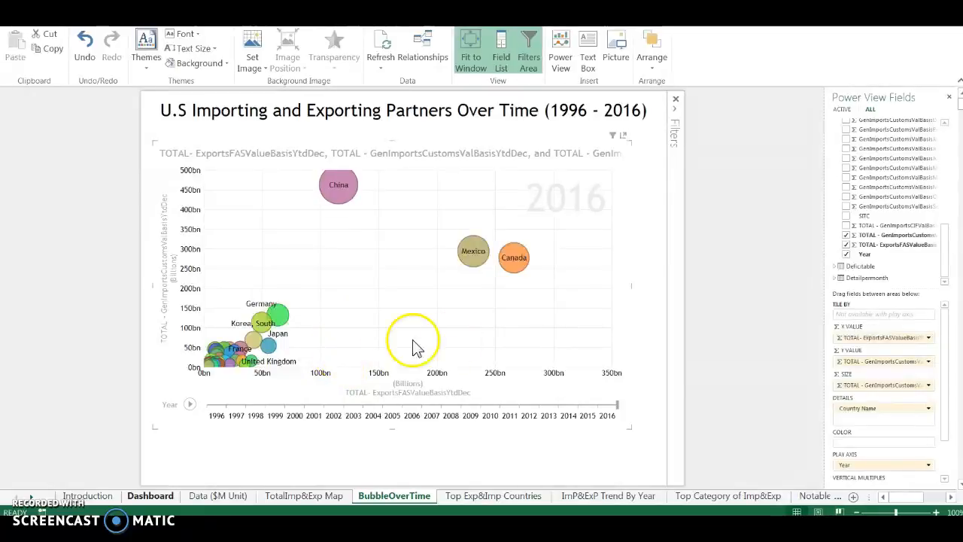
drag(295, 419, 235, 414)
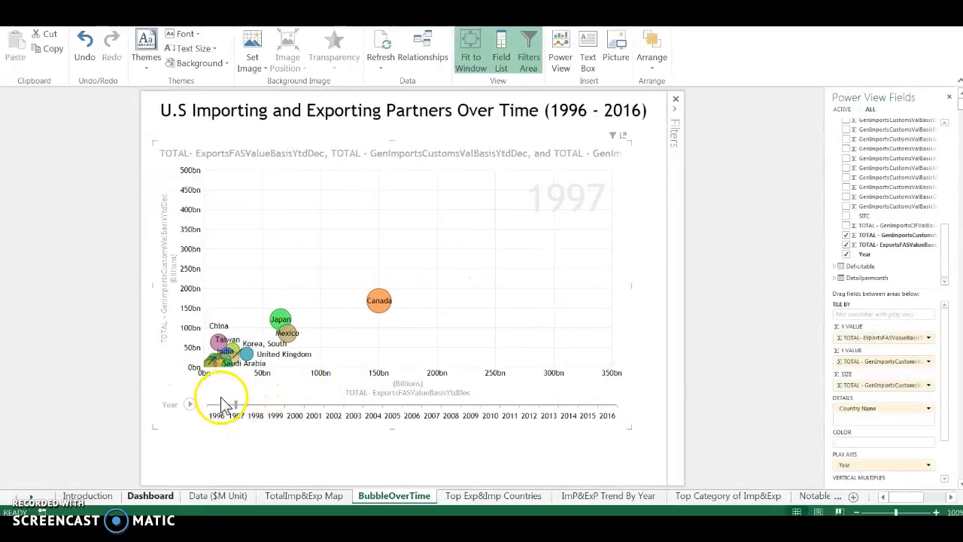
click(190, 406)
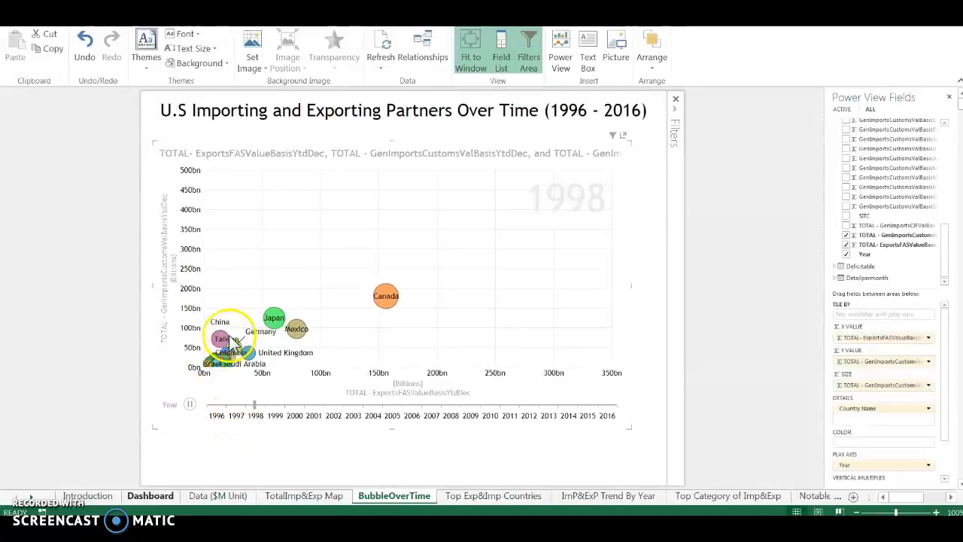